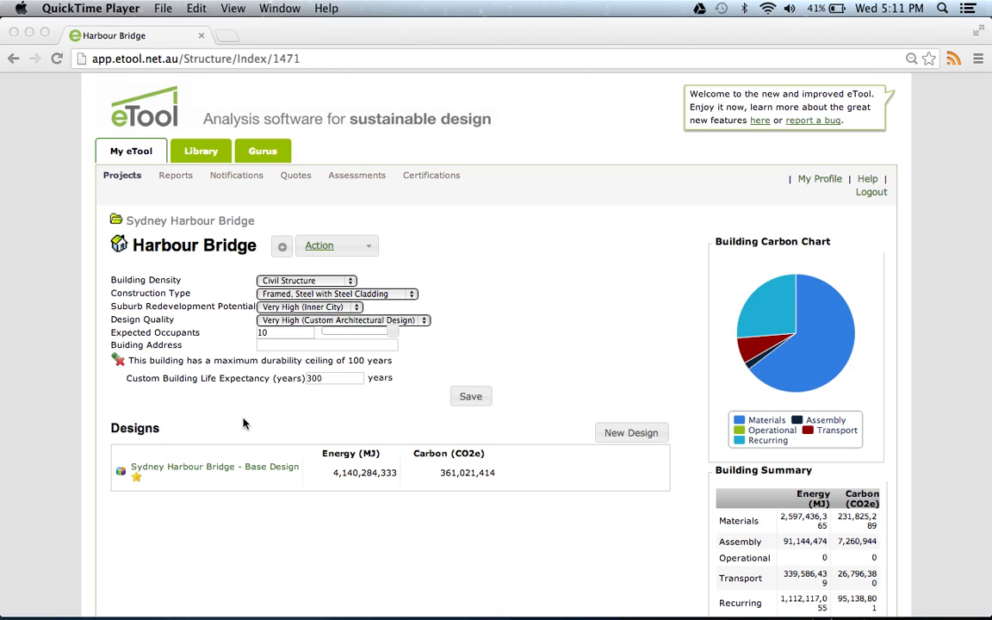
Open the Sydney Harbour Bridge - Base Design and review its category impacts and design summary
{"action": "left_click", "coordinate": [256, 479]}
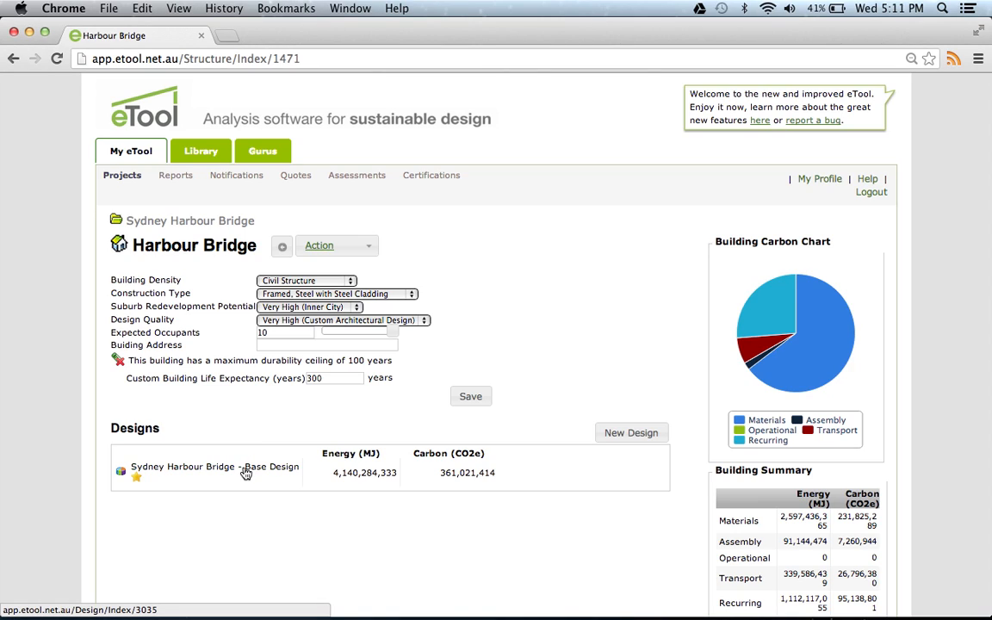
{"action": "left_click", "coordinate": [245, 471]}
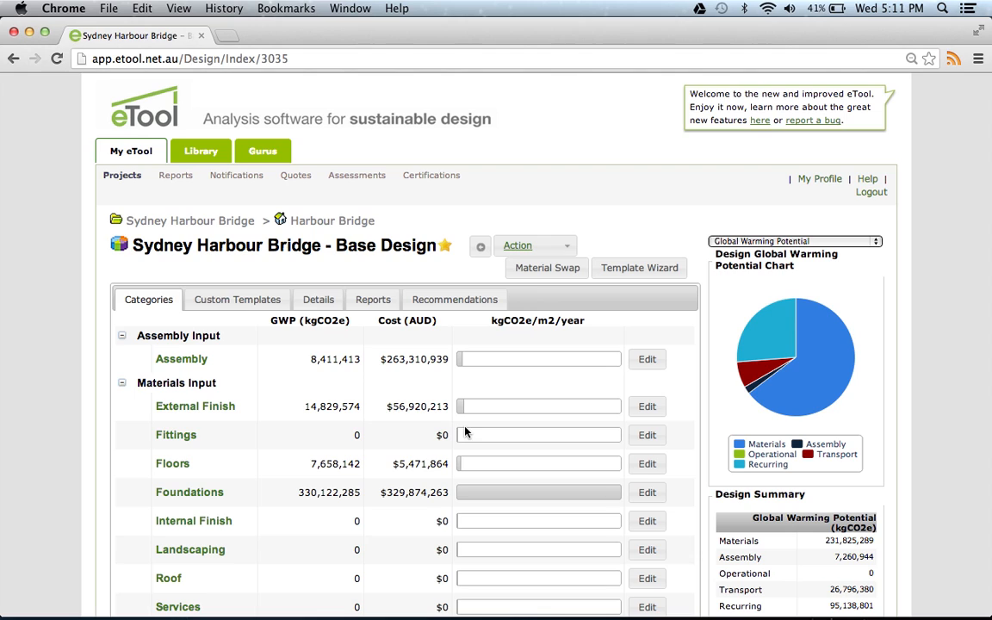
{"action": "scroll", "coordinate": [465, 432], "scroll_direction": "down", "scroll_amount": 3}
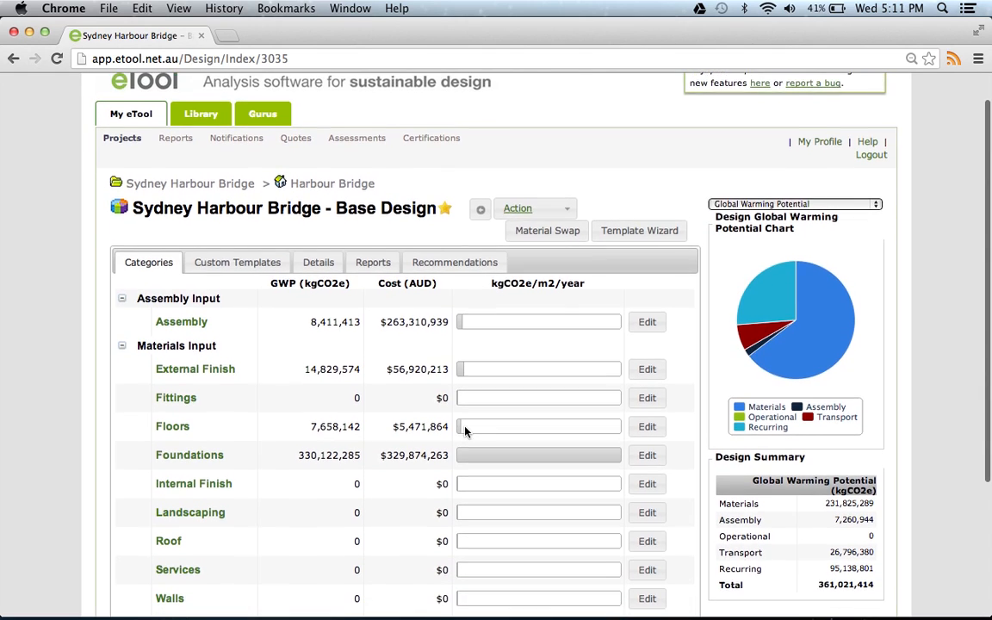
{"action": "scroll", "coordinate": [465, 432], "scroll_direction": "down", "scroll_amount": 2}
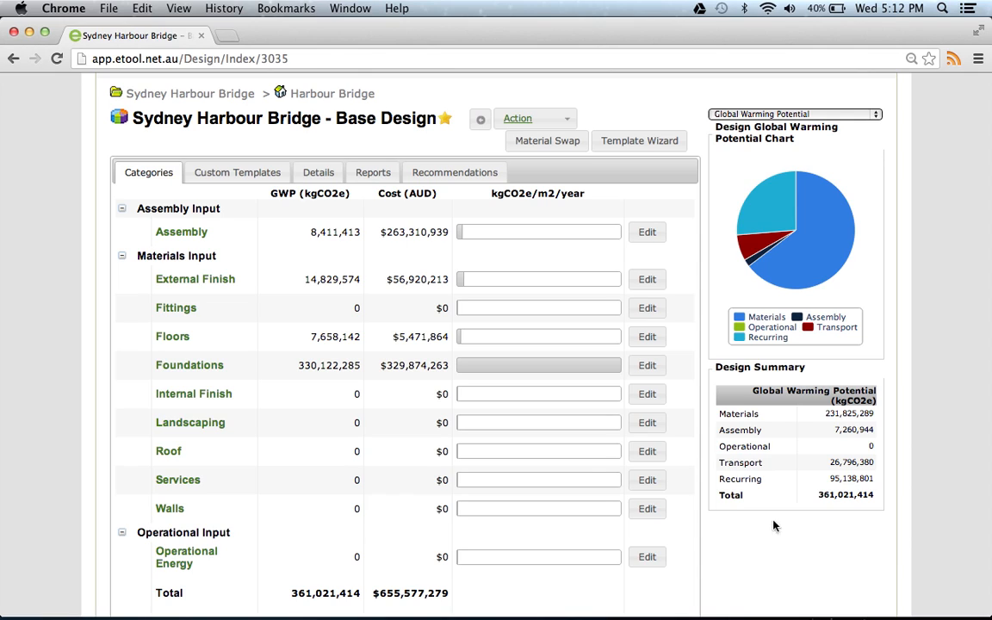
Examine the paint entry in the base design's External Finish category, then return to the design overview
{"action": "left_click", "coordinate": [215, 281]}
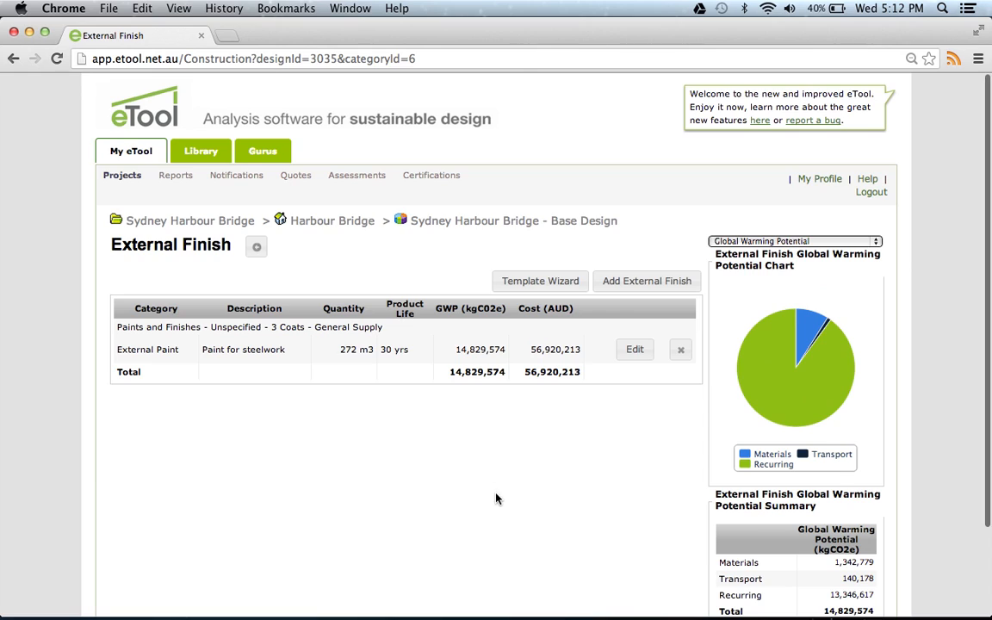
{"action": "scroll", "coordinate": [495, 499], "scroll_direction": "down", "scroll_amount": 2}
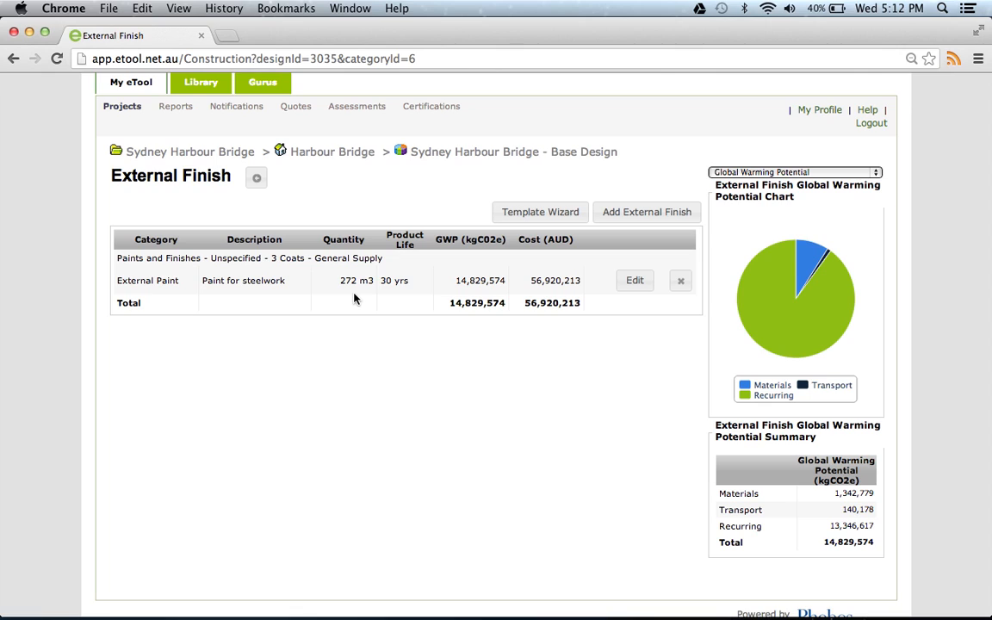
{"action": "left_click", "coordinate": [258, 179]}
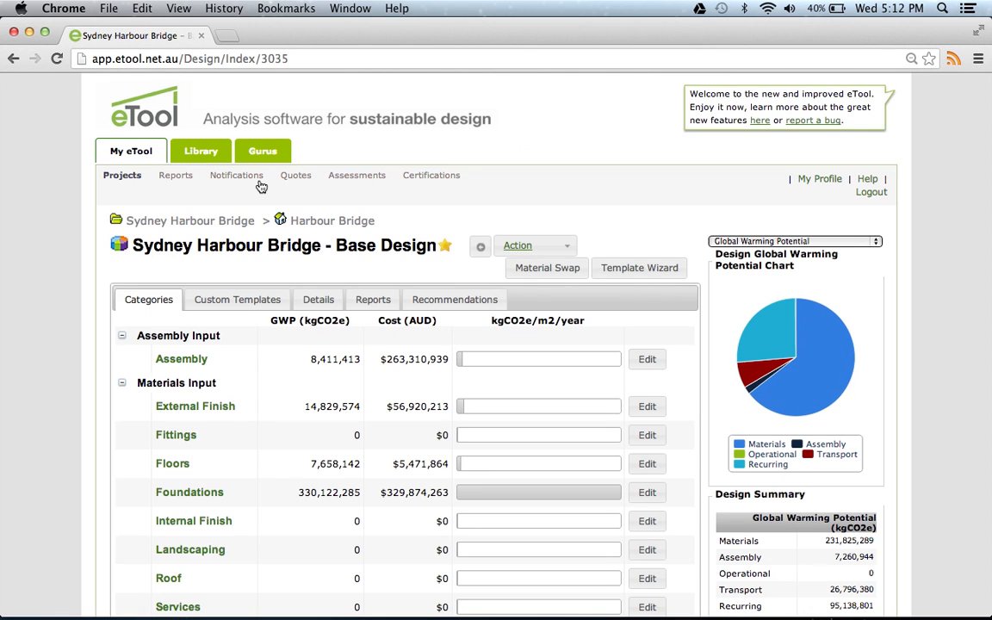
{"action": "scroll", "coordinate": [322, 301], "scroll_direction": "down", "scroll_amount": 3}
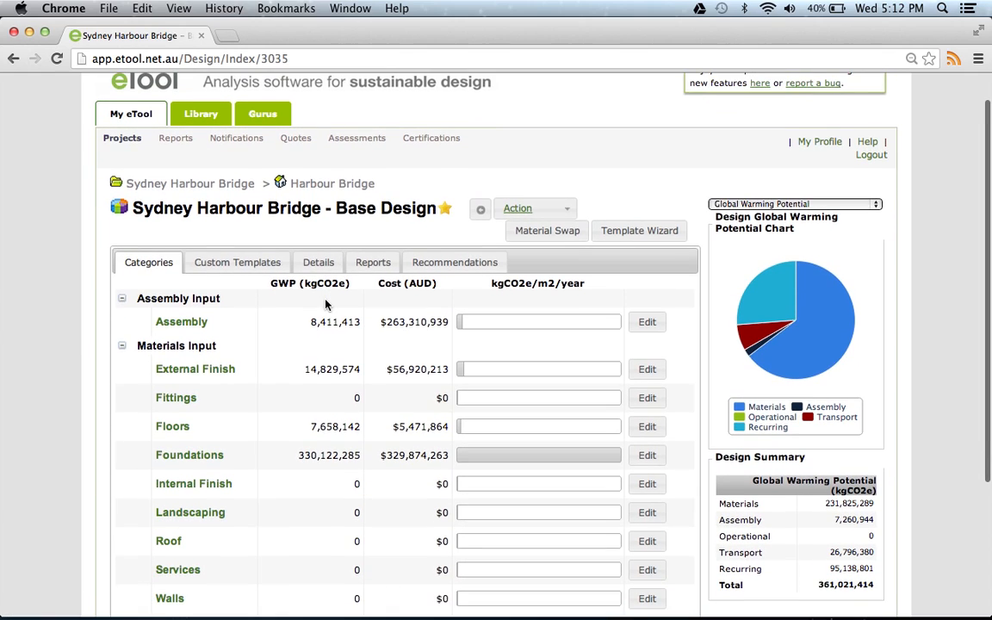
Set the material life of the steelwork paint in the base design's External Finish to 40 years and save it
{"action": "left_click", "coordinate": [192, 332]}
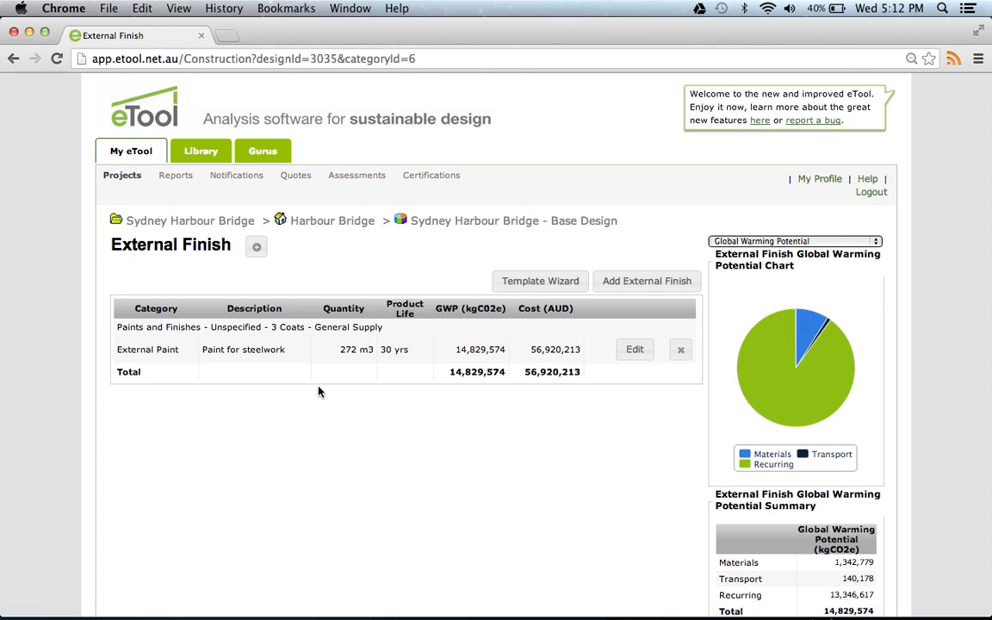
{"action": "left_click", "coordinate": [637, 352]}
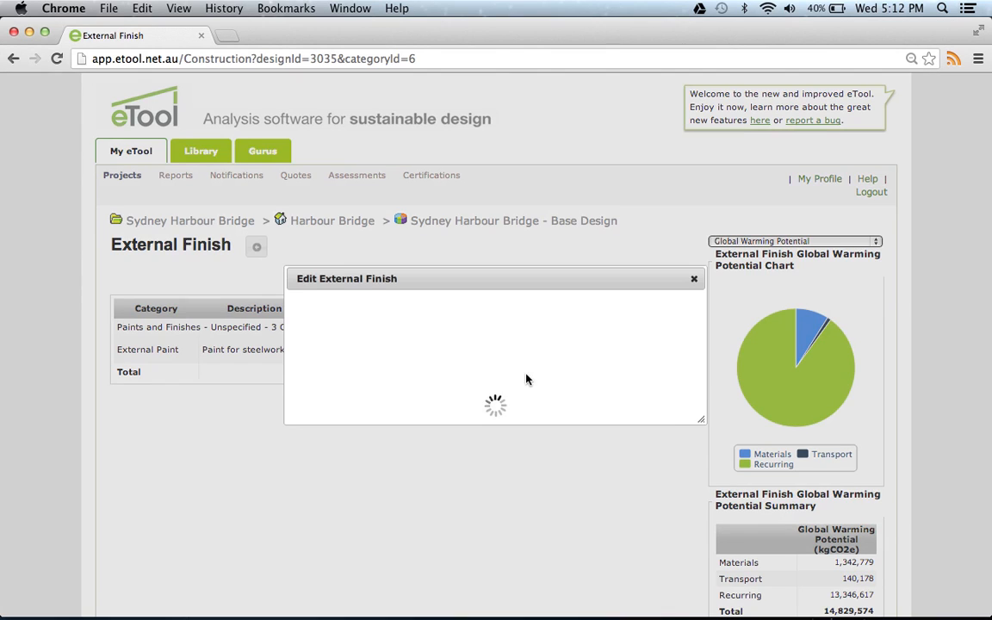
{"action": "left_click_drag", "start_coordinate": [456, 446], "coordinate": [356, 444]}
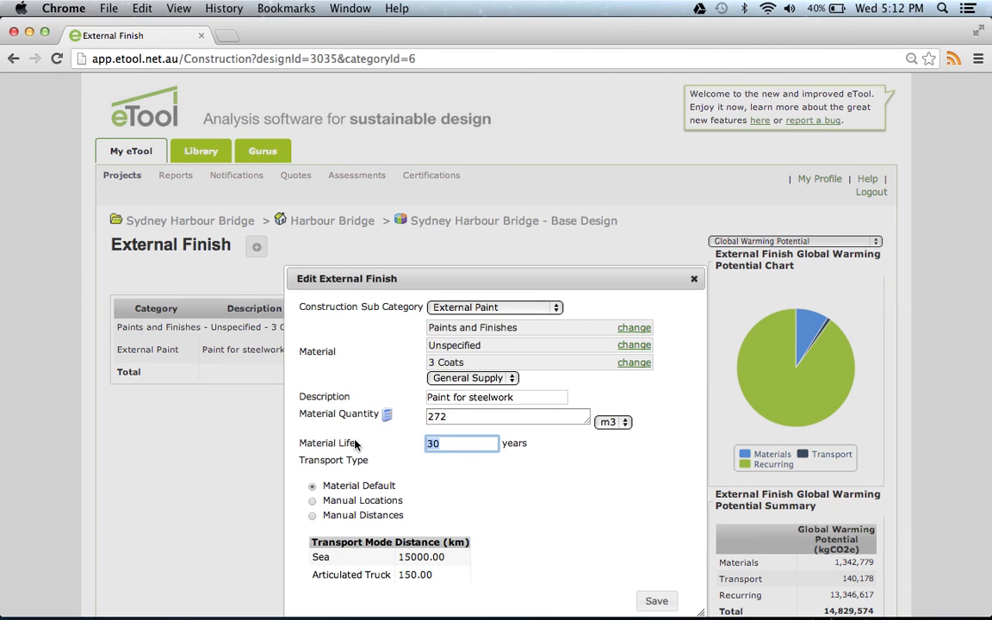
{"action": "type", "text": "40"}
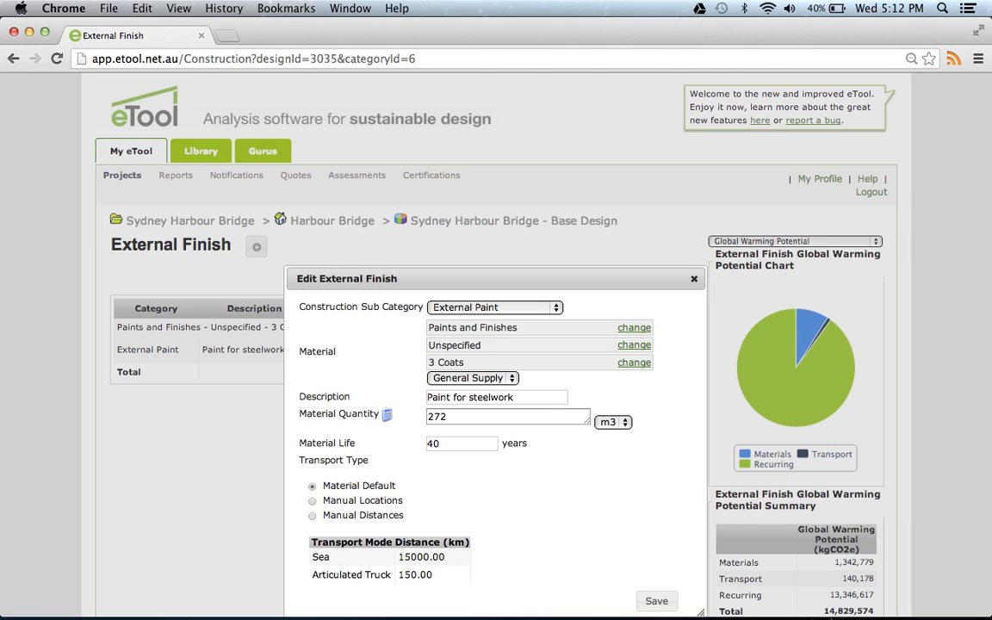
{"action": "scroll", "coordinate": [538, 510], "scroll_direction": "down", "scroll_amount": 2}
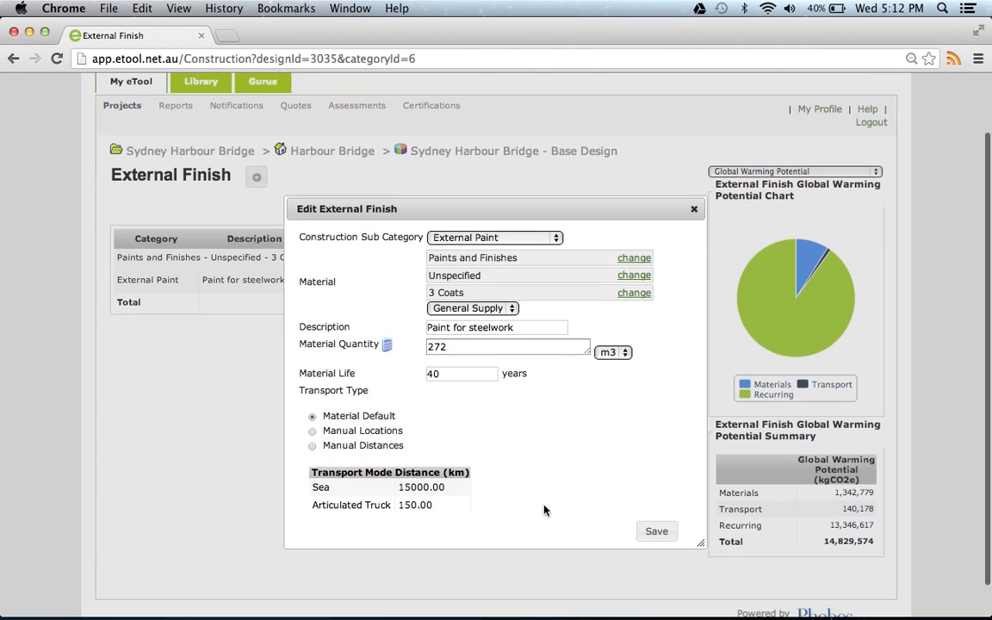
{"action": "left_click", "coordinate": [658, 531]}
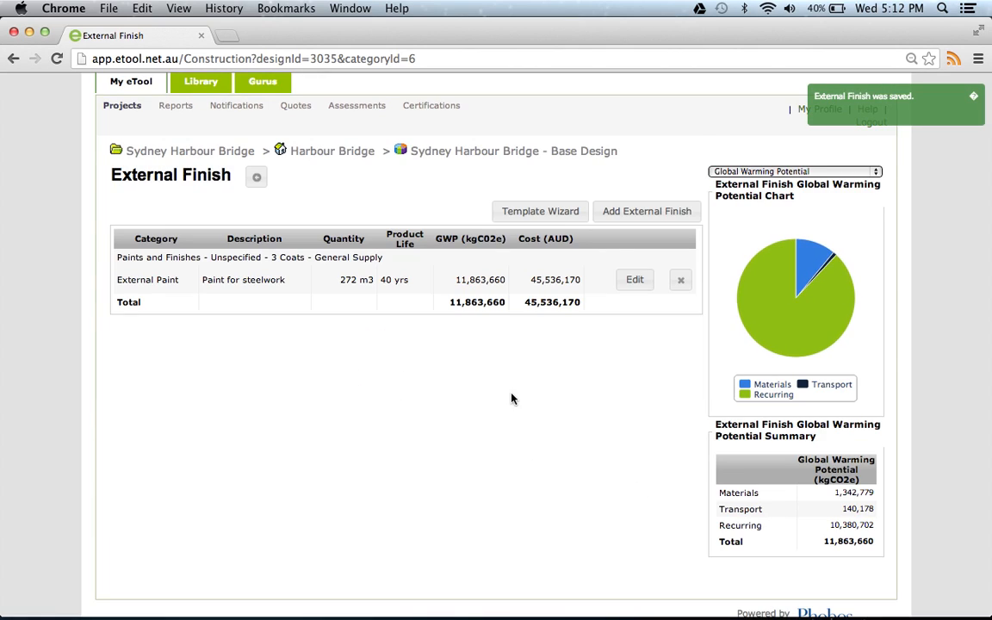
Restore the steelwork paint's material life to 30 years in the base design and save it
{"action": "left_click", "coordinate": [621, 281]}
{"action": "left_click_drag", "start_coordinate": [460, 442], "coordinate": [340, 442]}
{"action": "type", "text": "30"}
{"action": "left_click", "coordinate": [665, 602]}
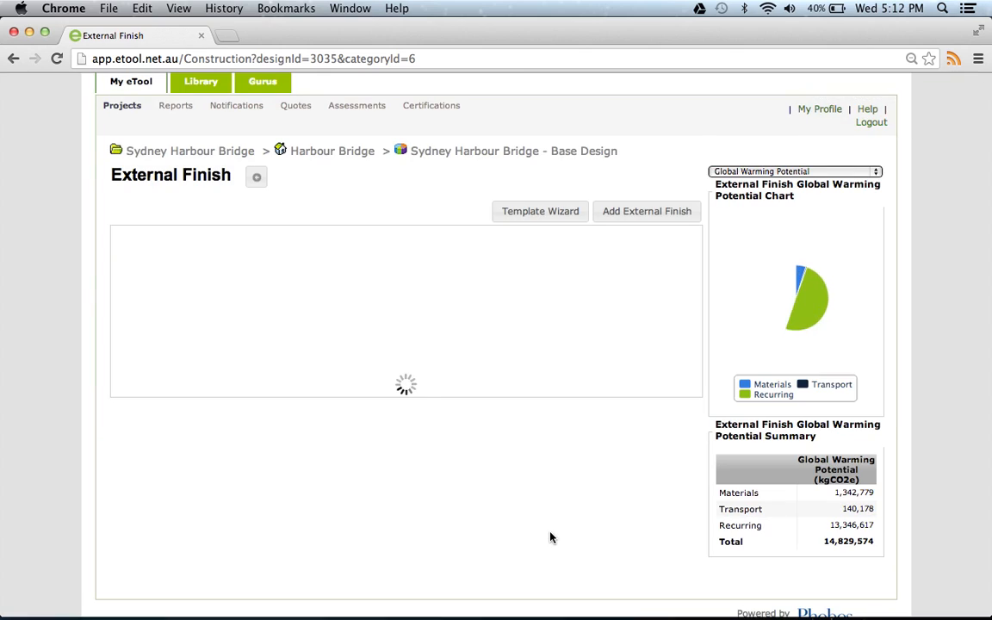
Clone the base design into the current structure under the name Improved Design
{"action": "left_click", "coordinate": [487, 198]}
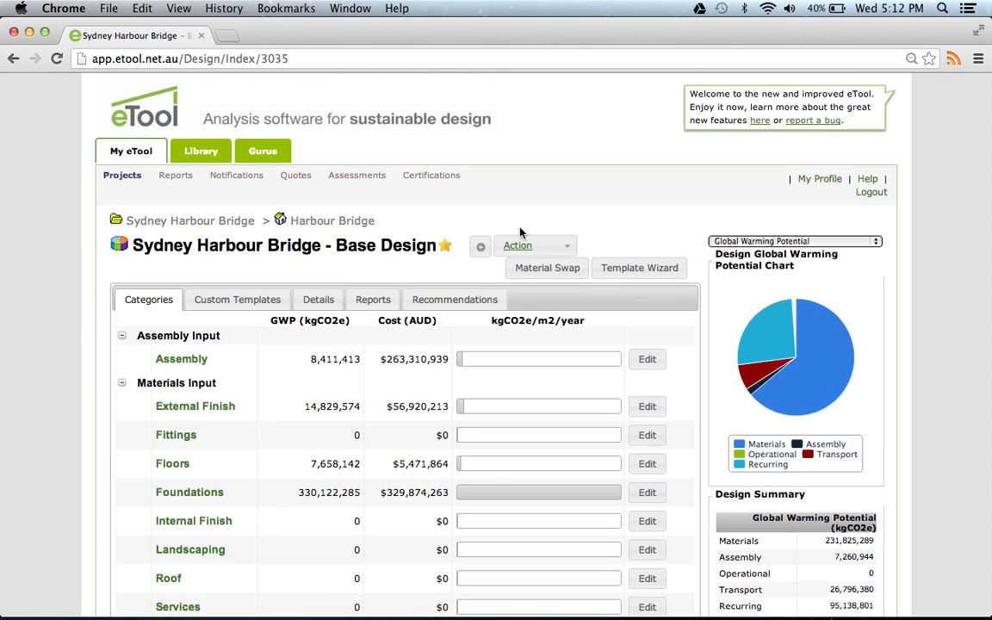
{"action": "left_click", "coordinate": [532, 247]}
{"action": "left_click", "coordinate": [518, 376]}
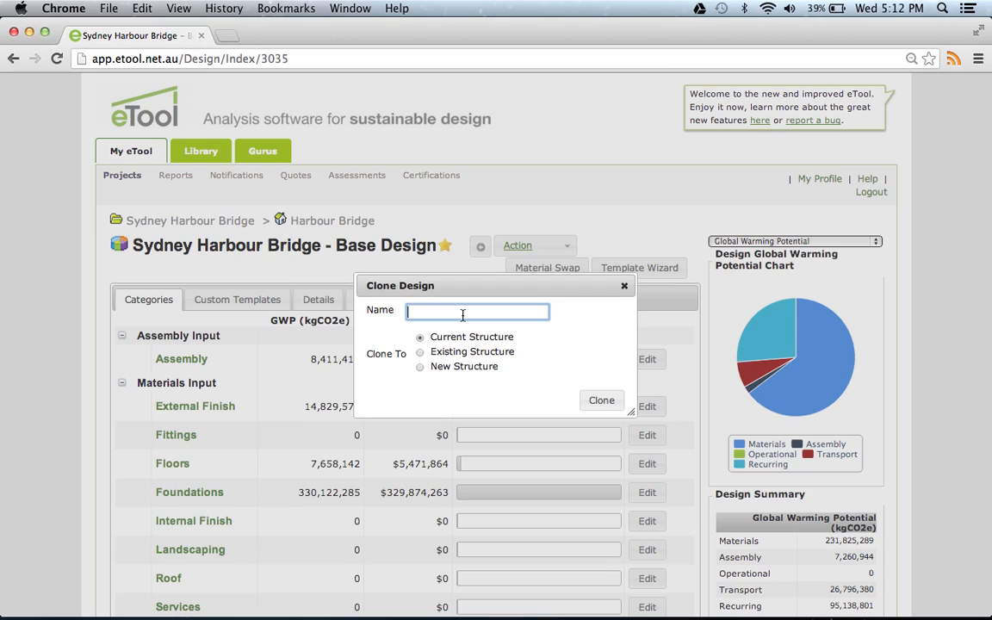
{"action": "type", "text": "Improved Design"}
{"action": "left_click", "coordinate": [602, 400]}
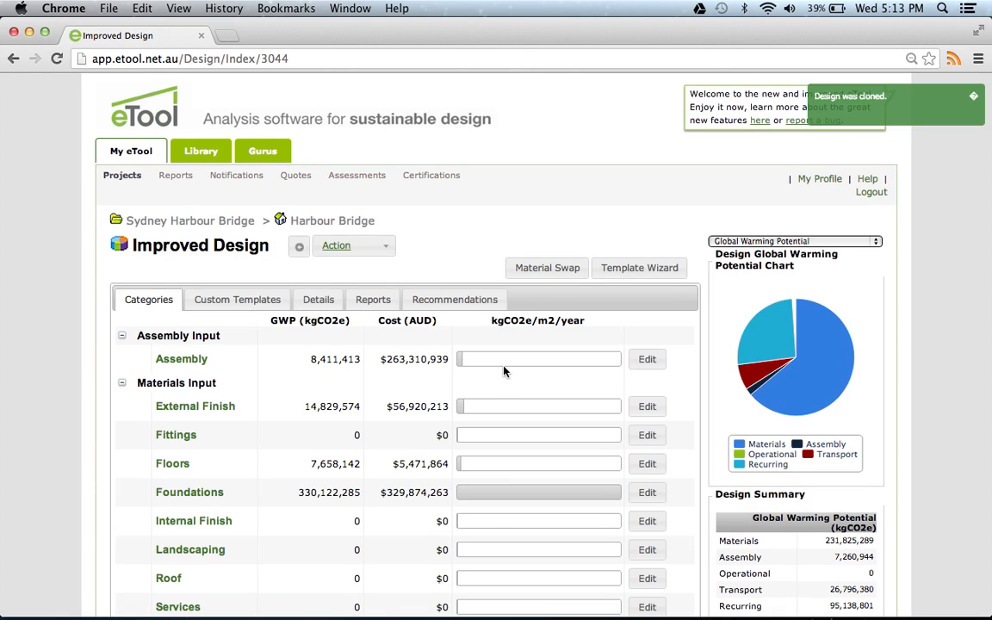
In the Improved Design's External Finish, set the steelwork paint's material life to 40 years and save it
{"action": "scroll", "coordinate": [380, 399], "scroll_direction": "down", "scroll_amount": 2}
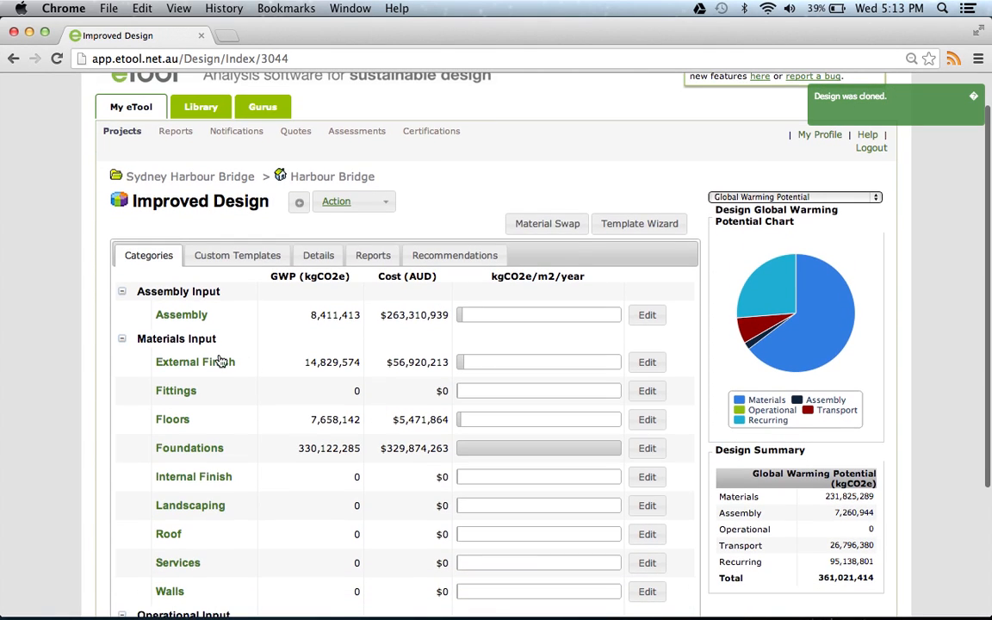
{"action": "left_click", "coordinate": [215, 361]}
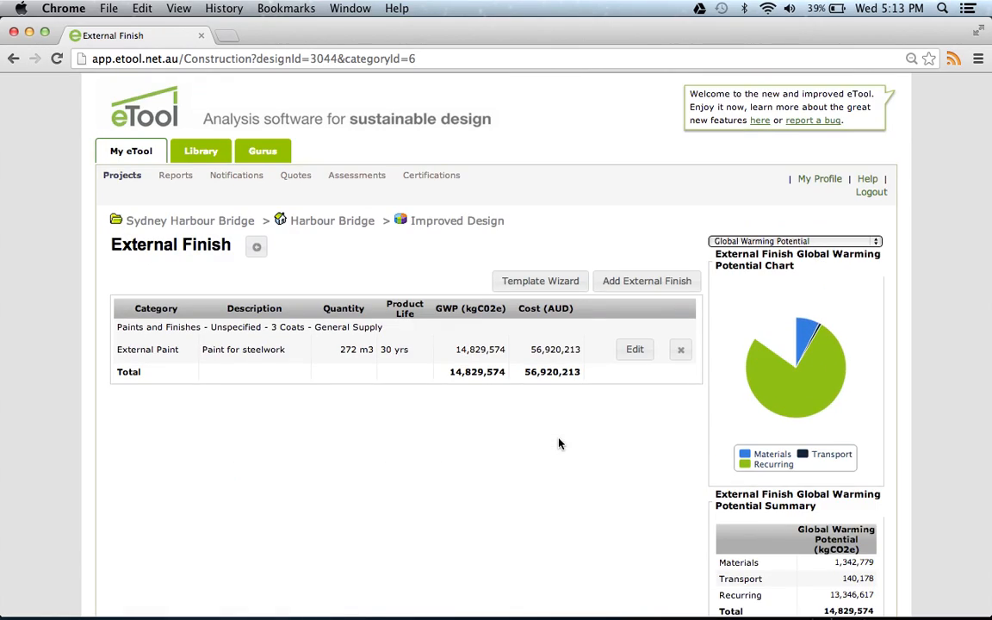
{"action": "left_click", "coordinate": [627, 348]}
{"action": "left_click", "coordinate": [435, 445]}
{"action": "double_click", "coordinate": [436, 445]}
{"action": "type", "text": "40"}
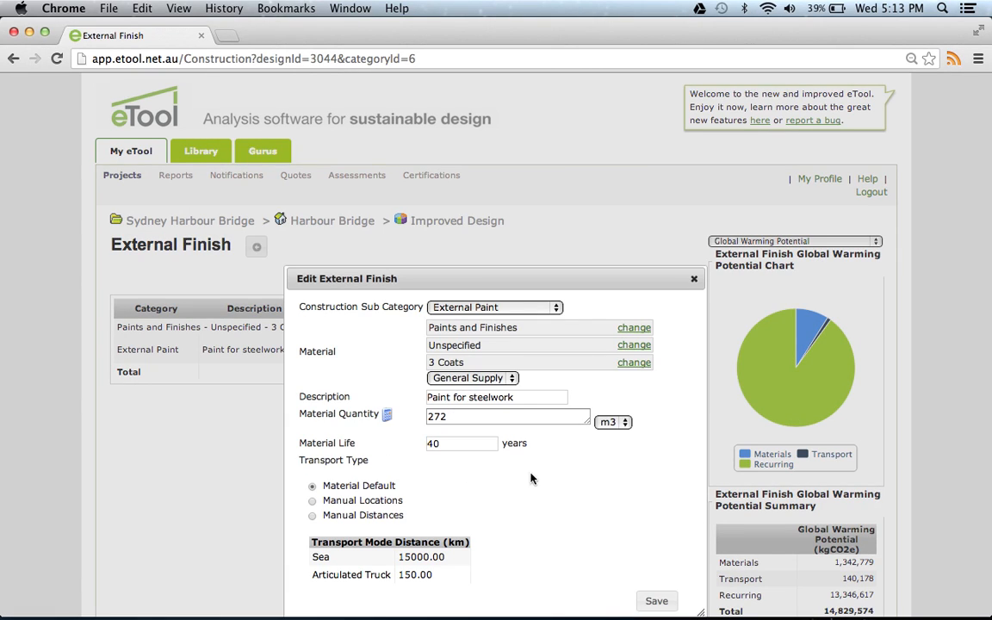
{"action": "scroll", "coordinate": [559, 504], "scroll_direction": "down", "scroll_amount": 1}
{"action": "scroll", "coordinate": [558, 503], "scroll_direction": "down", "scroll_amount": 1}
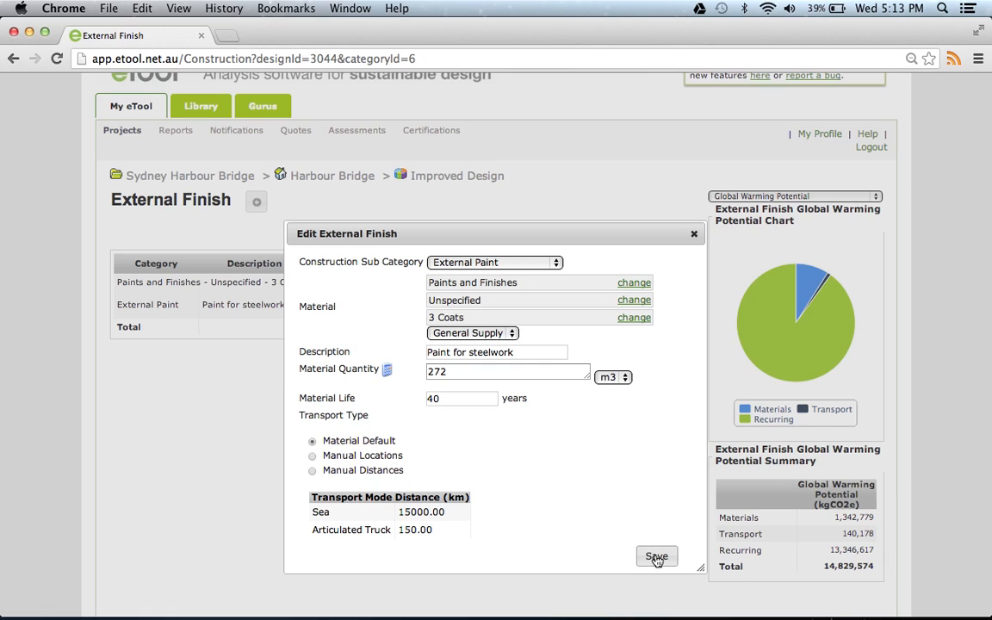
{"action": "left_click", "coordinate": [656, 556]}
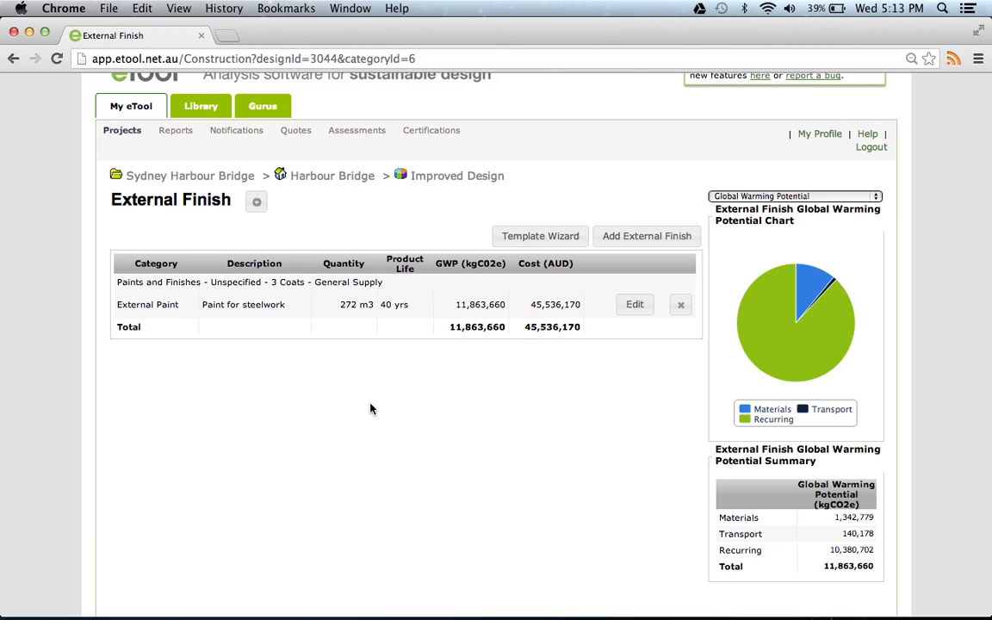
Start a Material Swap for the Improved Design with Concrete - Reinforced - 1.5% Reinforcement by mass - 30 MPa - General Supply as the existing material
{"action": "left_click", "coordinate": [436, 175]}
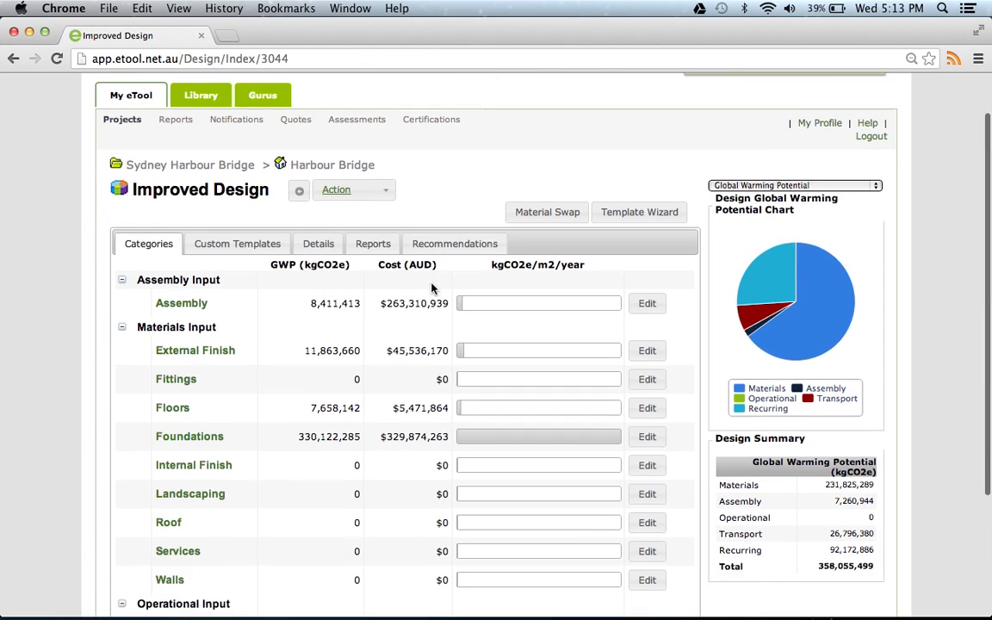
{"action": "scroll", "coordinate": [431, 284], "scroll_direction": "down", "scroll_amount": 3}
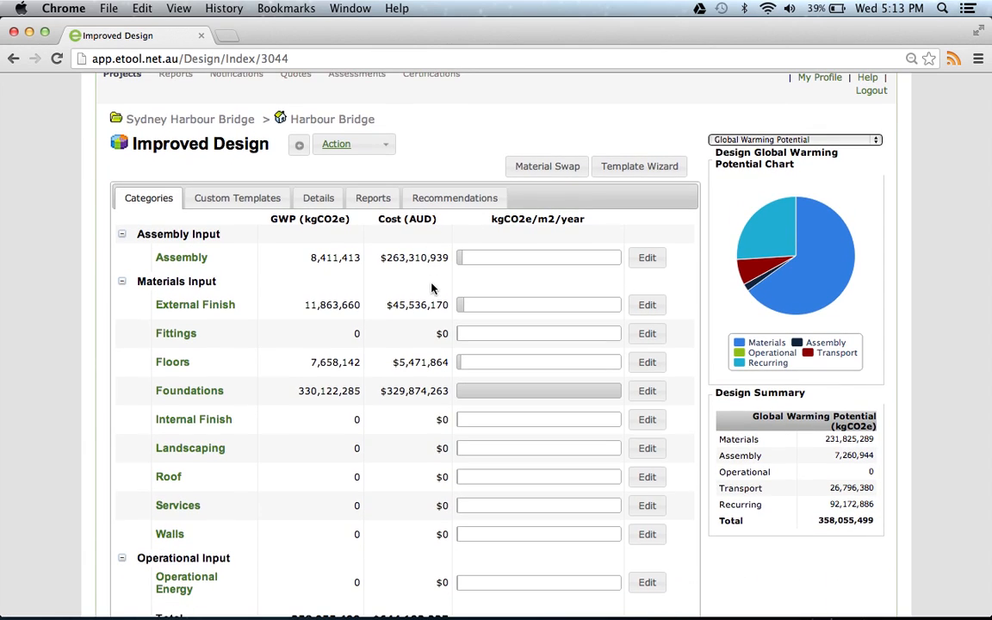
{"action": "scroll", "coordinate": [433, 289], "scroll_direction": "up", "scroll_amount": 1}
{"action": "scroll", "coordinate": [433, 288], "scroll_direction": "down", "scroll_amount": 1}
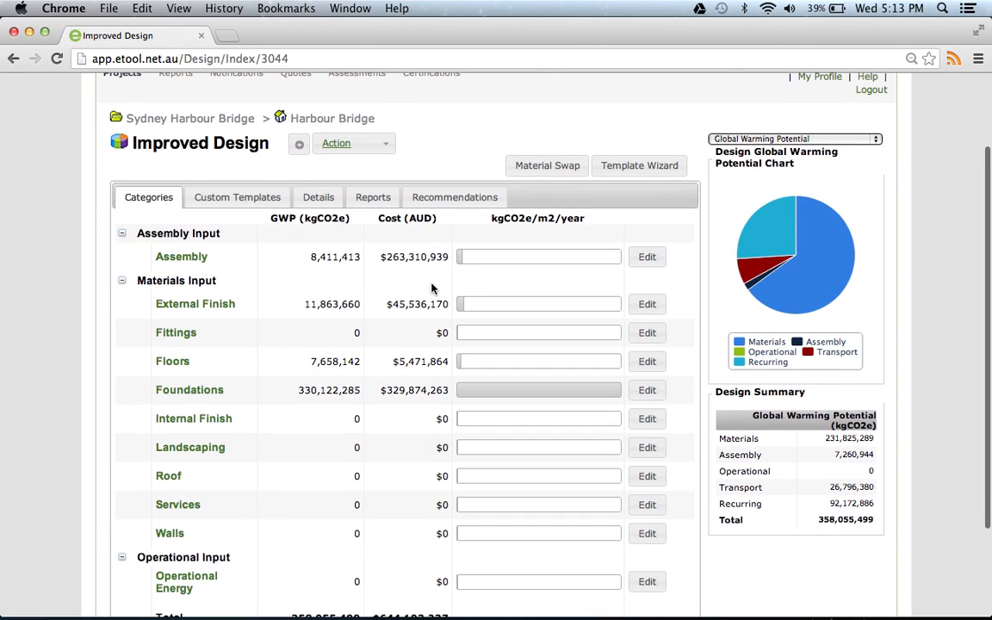
{"action": "scroll", "coordinate": [433, 289], "scroll_direction": "down", "scroll_amount": 2}
{"action": "scroll", "coordinate": [433, 288], "scroll_direction": "up", "scroll_amount": 1}
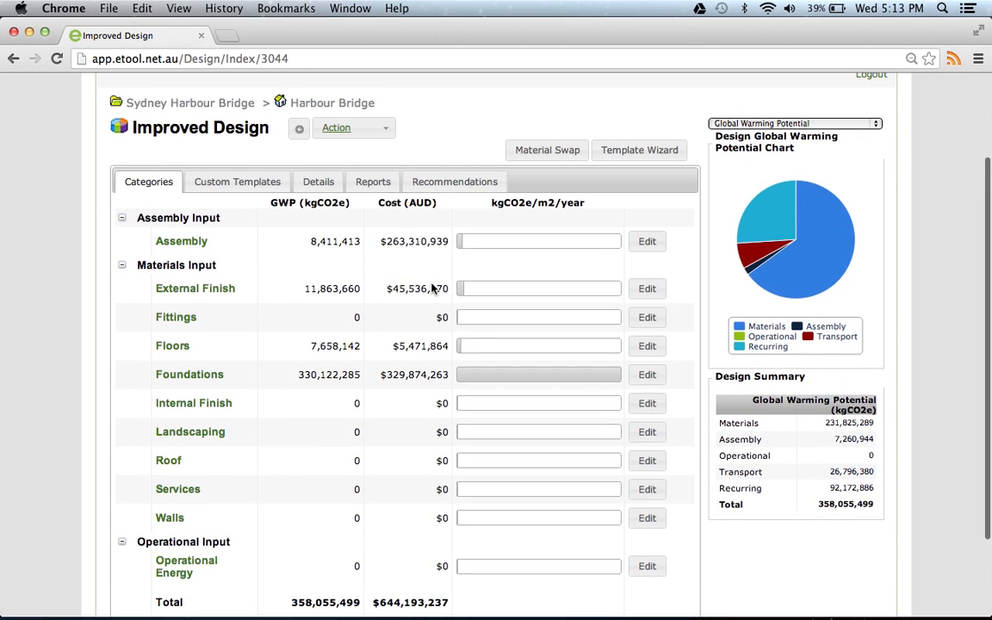
{"action": "left_click", "coordinate": [543, 158]}
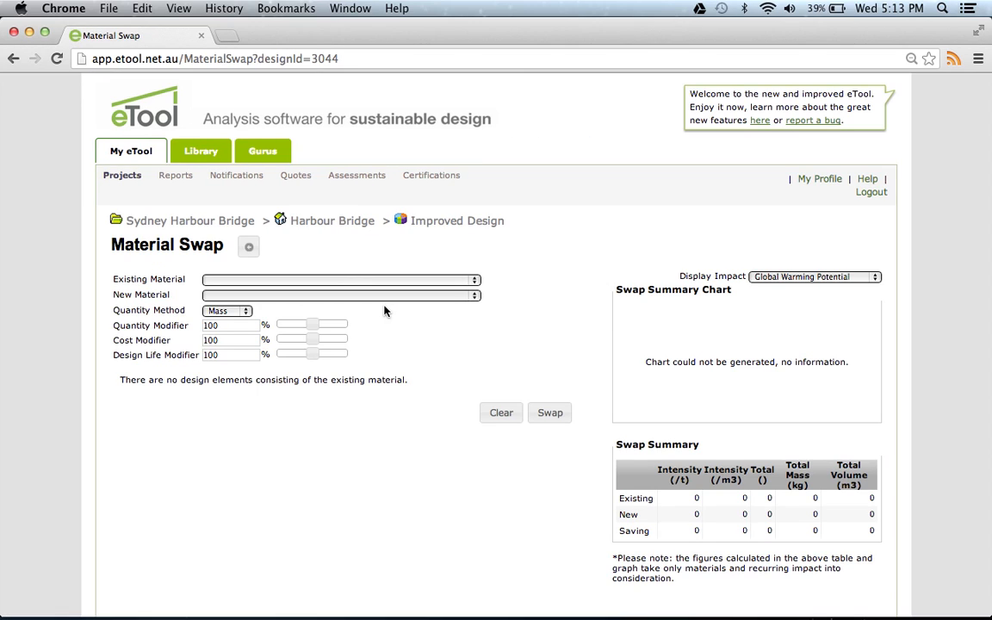
{"action": "left_click", "coordinate": [342, 280]}
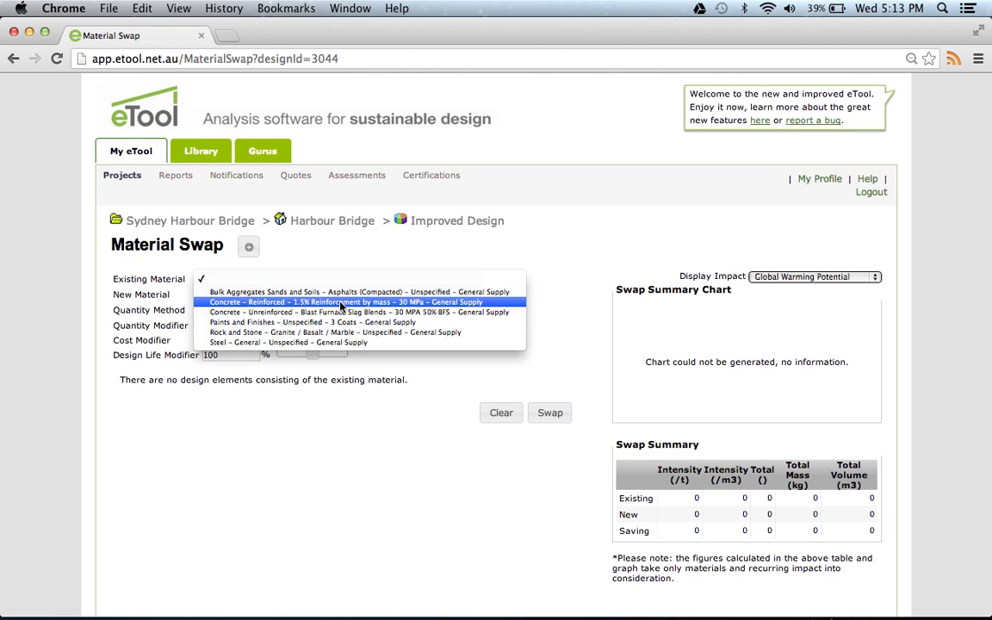
{"action": "left_click", "coordinate": [343, 303]}
Choose reinforced concrete with 1% Reinforcement by mass, Blast Furnace Slag Blends - 30 MPA 50% BFS, as the new material
{"action": "left_click", "coordinate": [348, 295]}
{"action": "scroll", "coordinate": [354, 379], "scroll_direction": "down", "scroll_amount": 10}
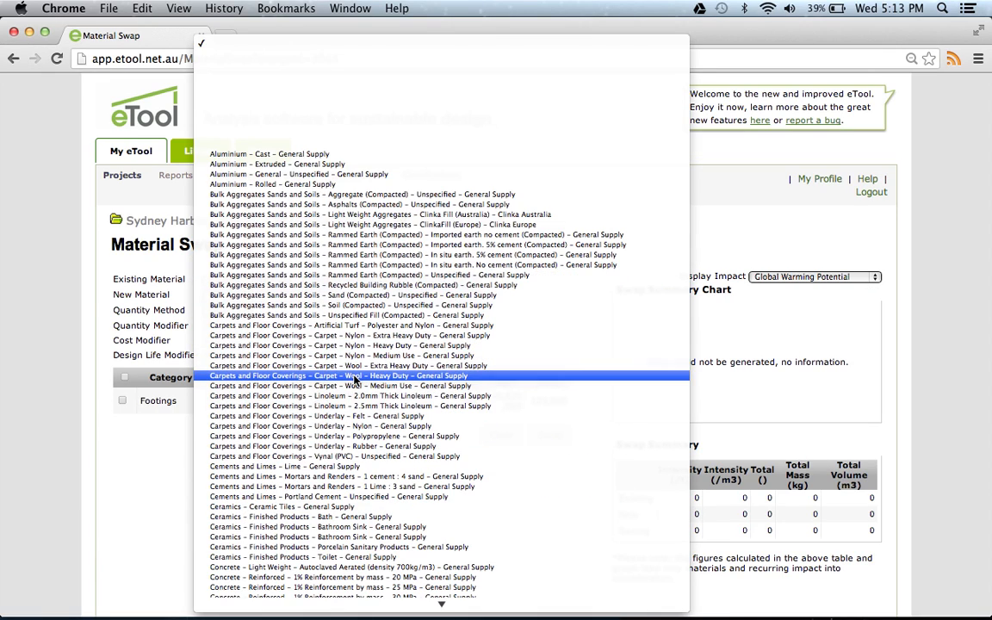
{"action": "scroll", "coordinate": [352, 380], "scroll_direction": "down", "scroll_amount": 3}
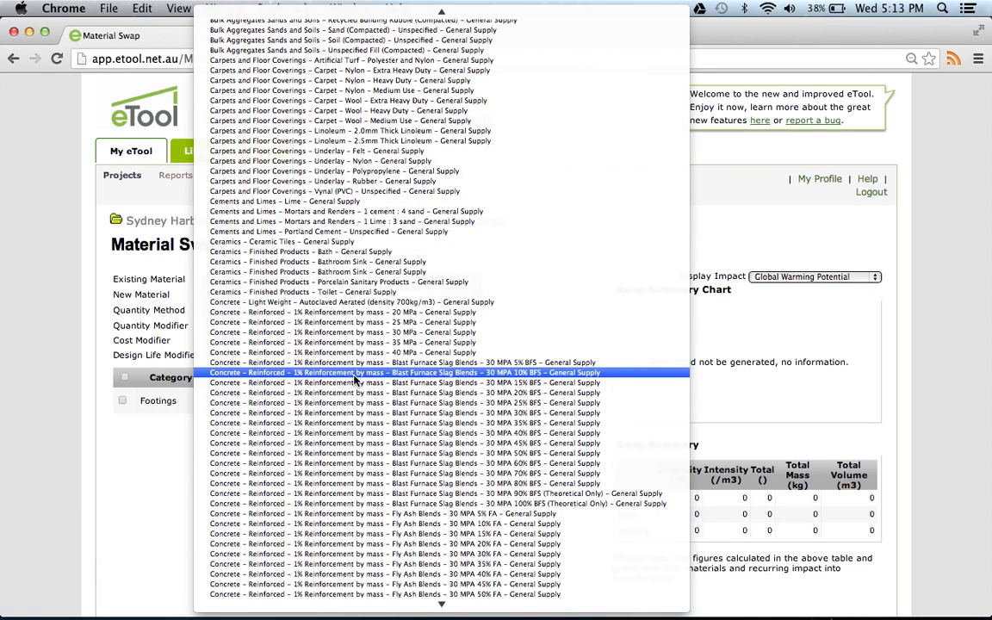
{"action": "left_click", "coordinate": [353, 454]}
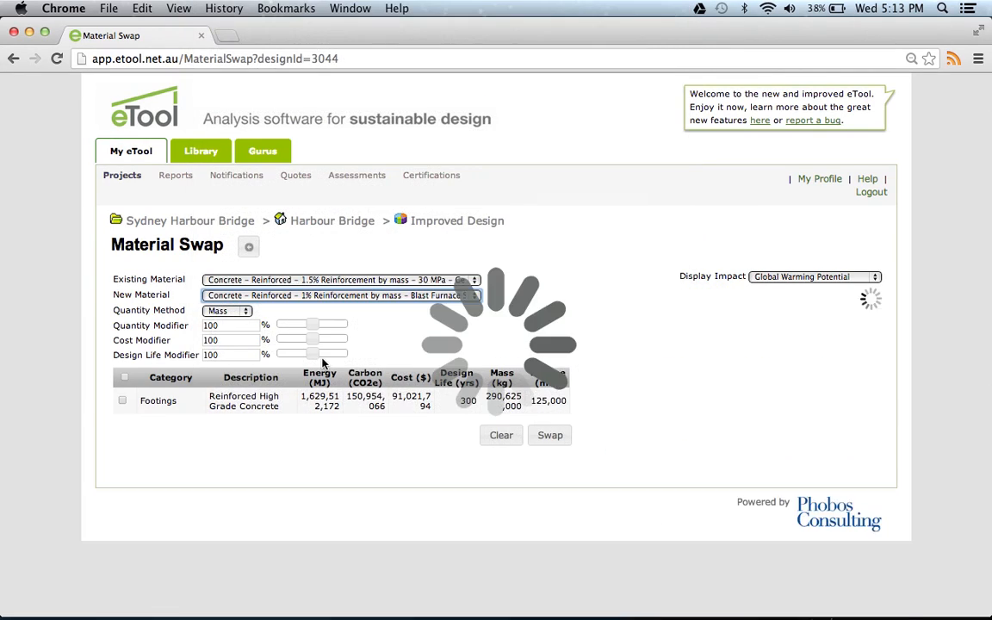
Set the new material to reinforced concrete with 1.5% Reinforcement by mass, 30 MPA 50% BFS blend, and include the Footings element in the swap
{"action": "left_click", "coordinate": [306, 298]}
{"action": "scroll", "coordinate": [345, 391], "scroll_direction": "down", "scroll_amount": 5}
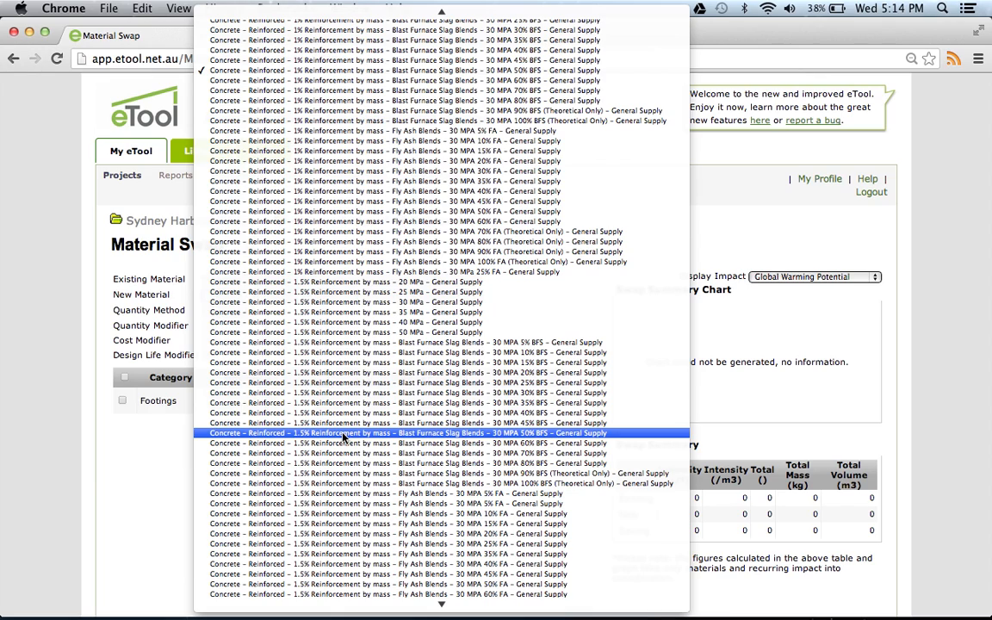
{"action": "left_click", "coordinate": [343, 433]}
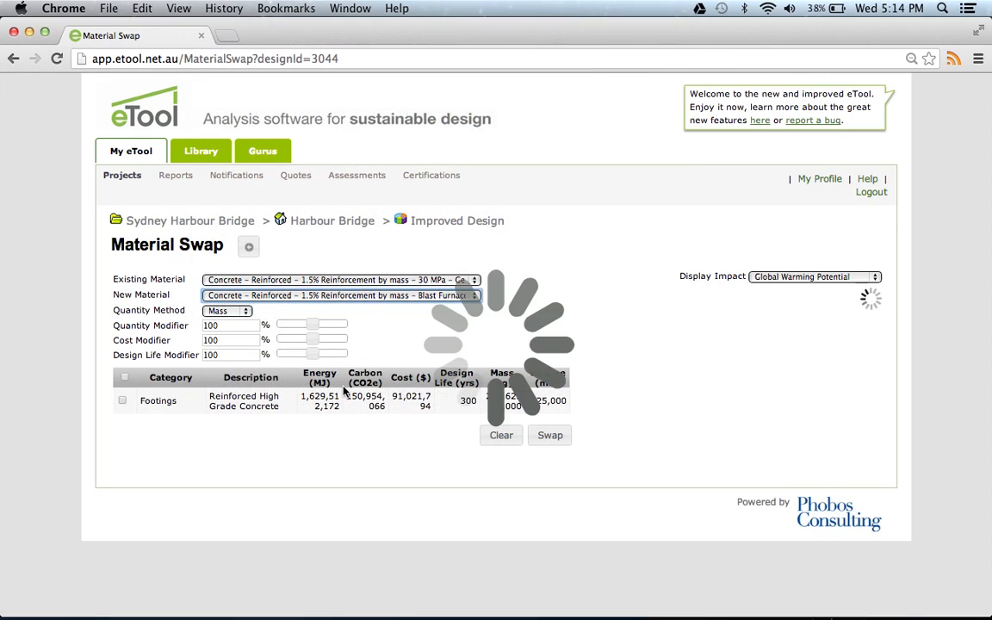
{"action": "left_click", "coordinate": [122, 400]}
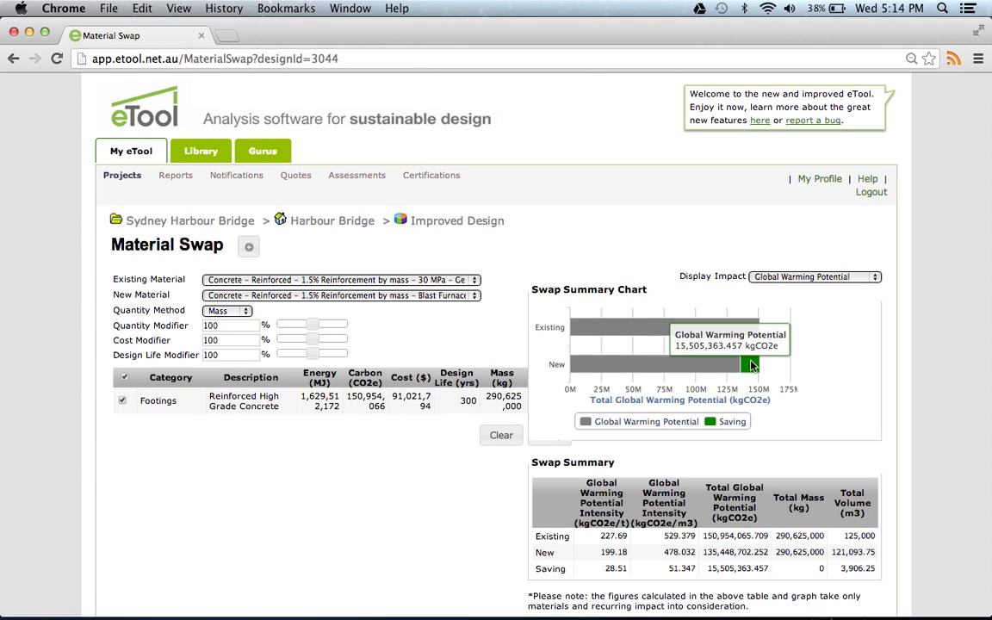
Change the new material to reinforced concrete with 1.5% Reinforcement by mass, Fly Ash Blends - 30 MPA 50% FA, and carry out the Footings swap
{"action": "mouse_move", "coordinate": [728, 368]}
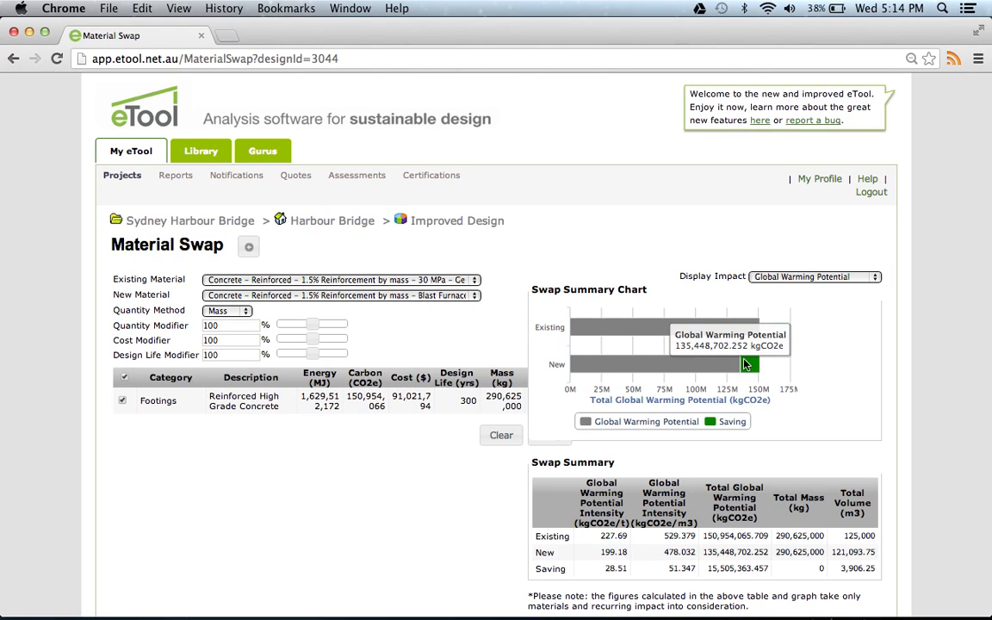
{"action": "left_click", "coordinate": [293, 296]}
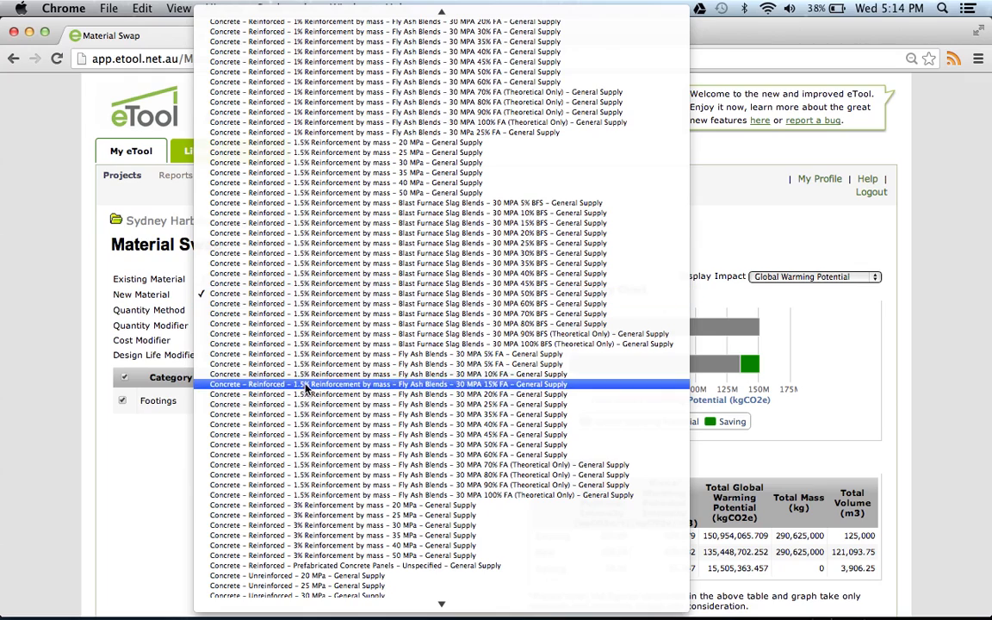
{"action": "left_click", "coordinate": [300, 446]}
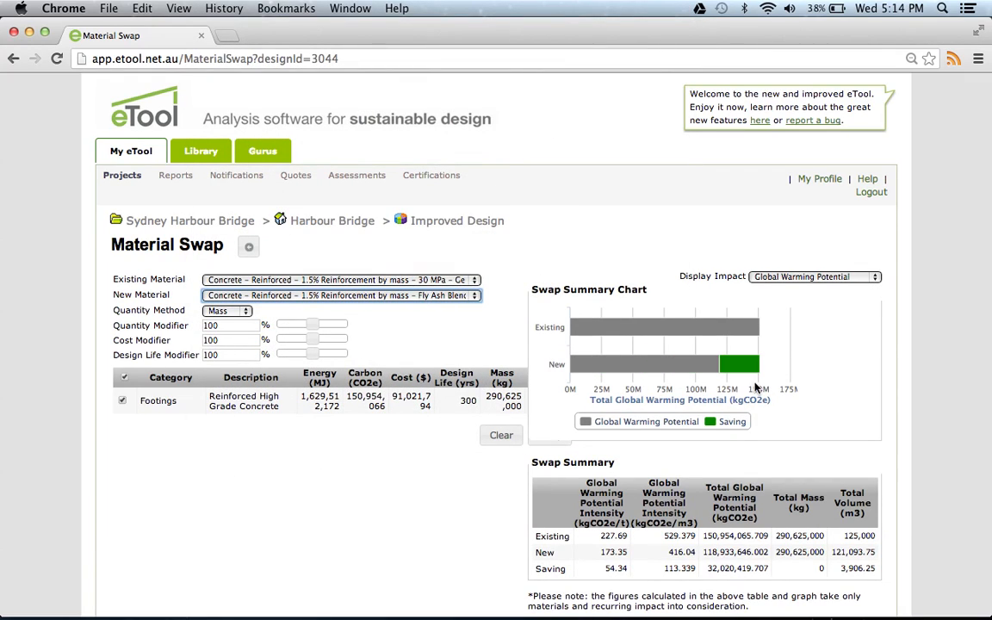
{"action": "mouse_move", "coordinate": [744, 367]}
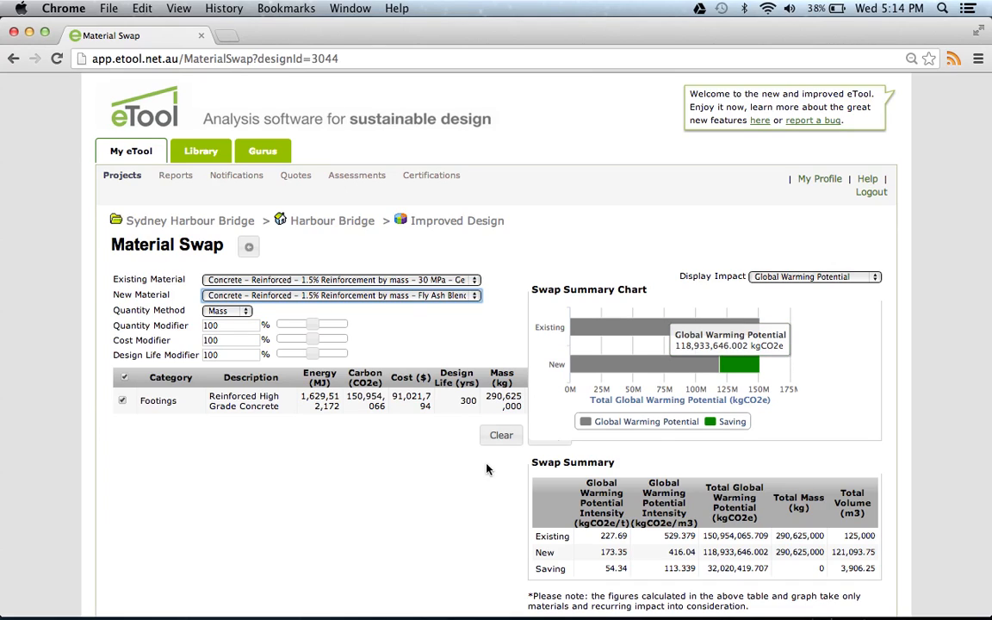
{"action": "left_click", "coordinate": [556, 446]}
{"action": "left_click", "coordinate": [531, 413]}
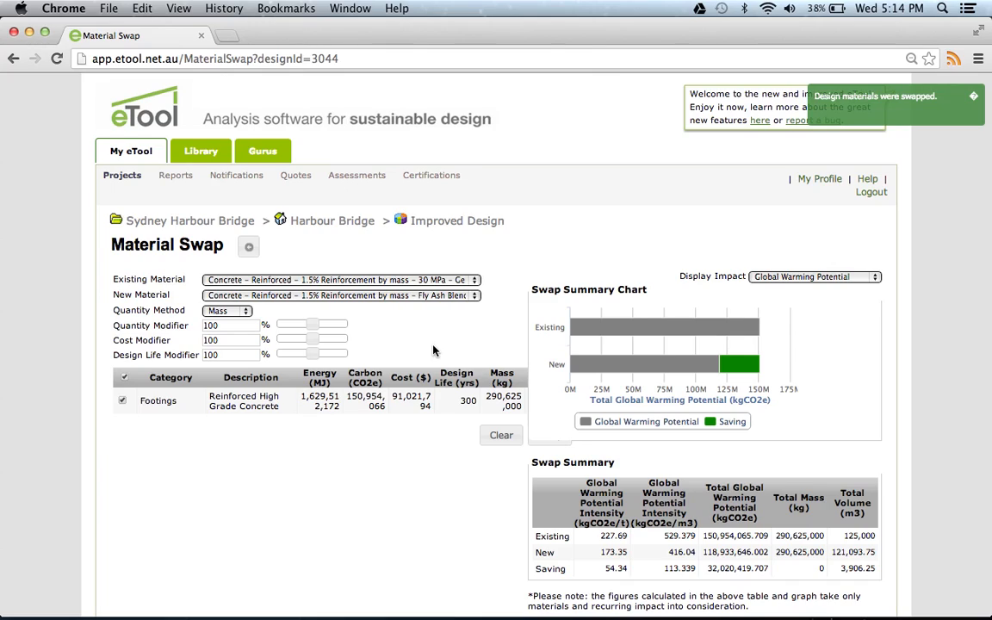
{"action": "left_click", "coordinate": [393, 281]}
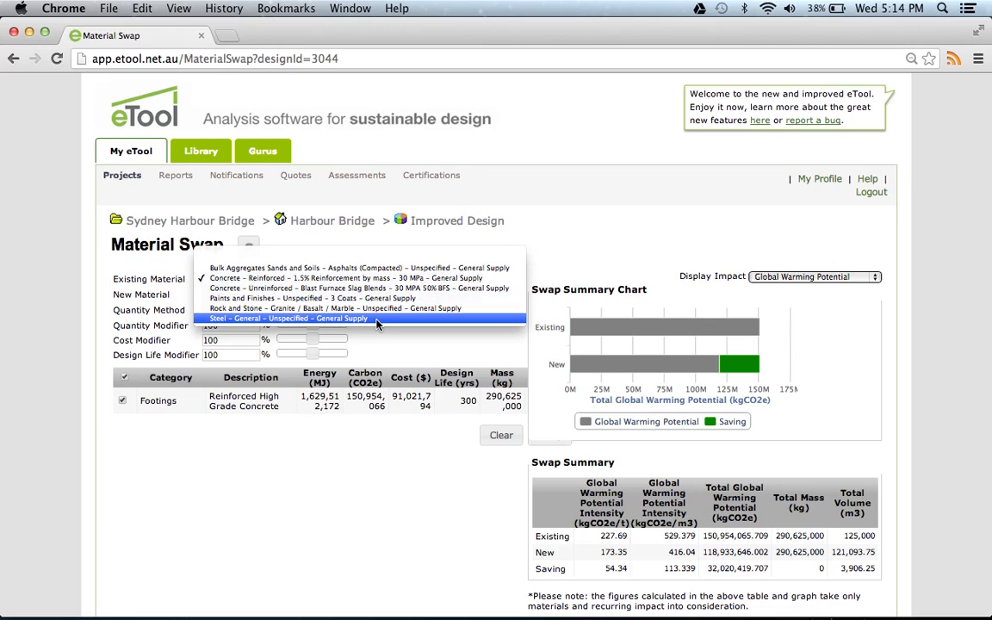
{"action": "key", "text": "Escape"}
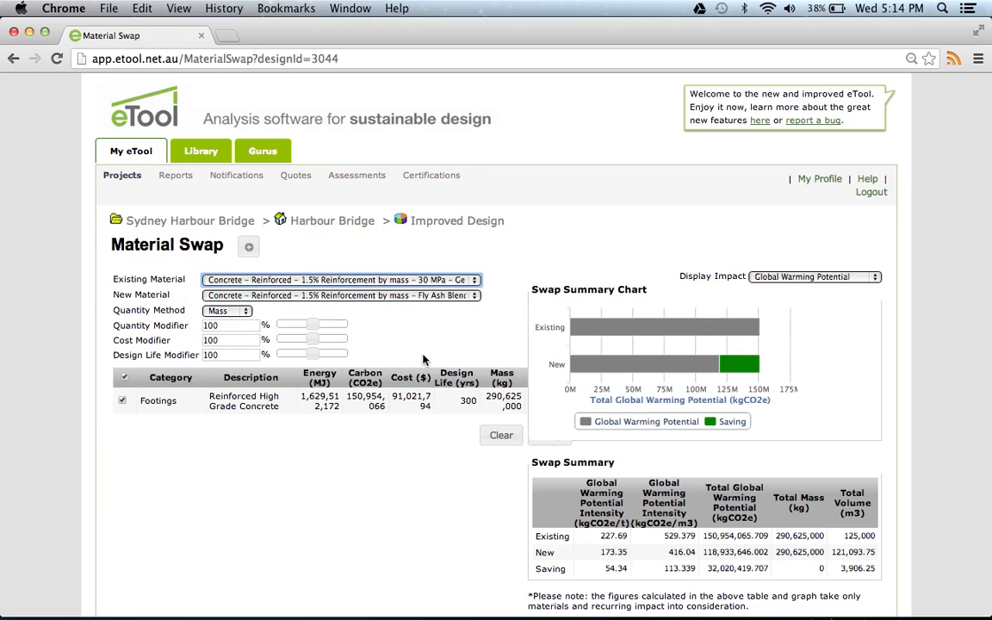
In the Improved Design's Foundations, edit the Reinforced High Grade Concrete footings and switch their transport type to Manual Distances
{"action": "left_click", "coordinate": [451, 224]}
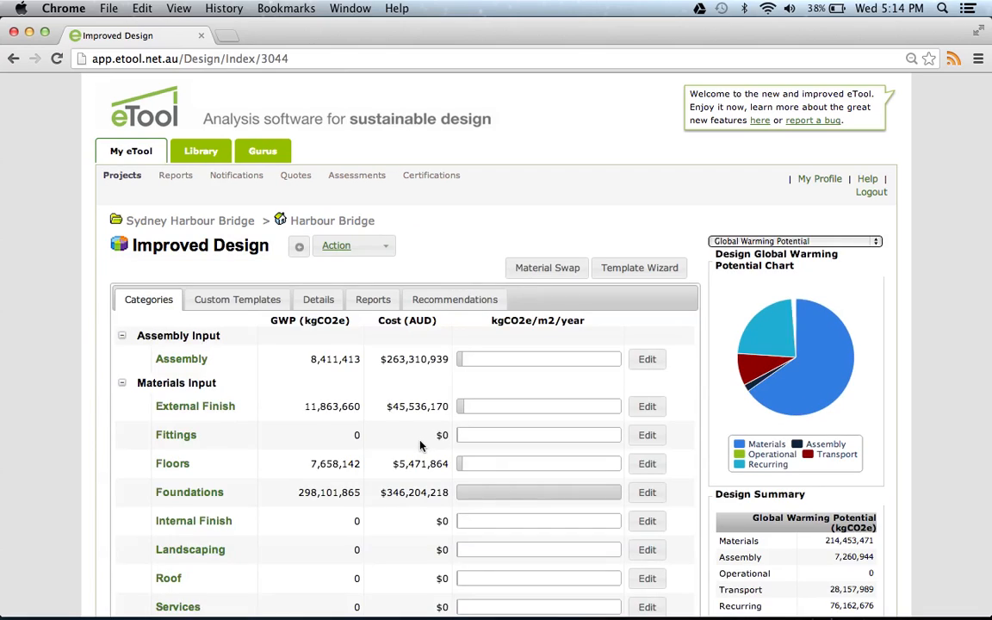
{"action": "scroll", "coordinate": [420, 445], "scroll_direction": "down", "scroll_amount": 2}
{"action": "left_click", "coordinate": [183, 403]}
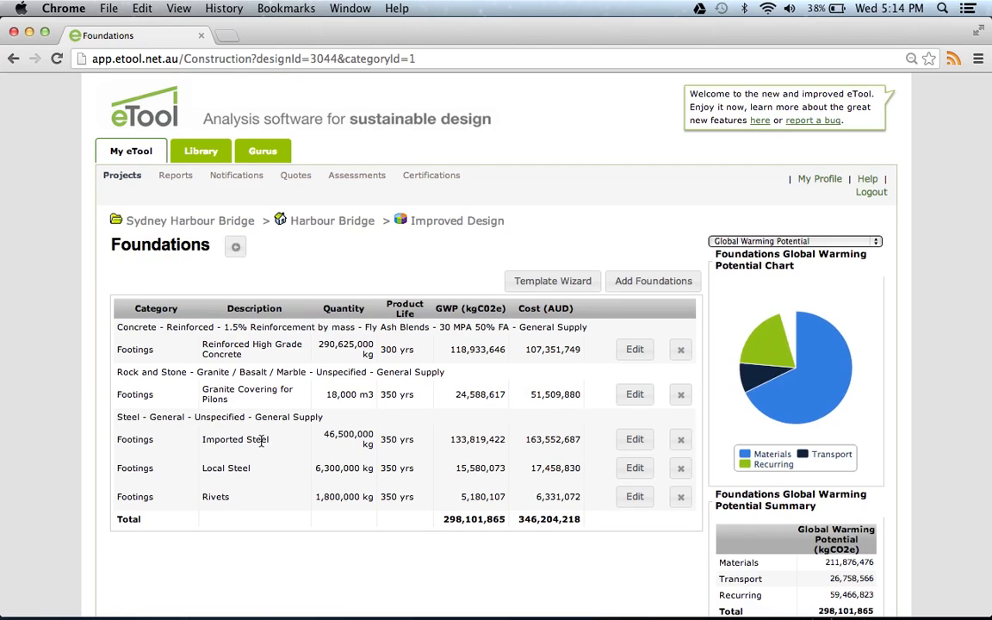
{"action": "left_click", "coordinate": [634, 349]}
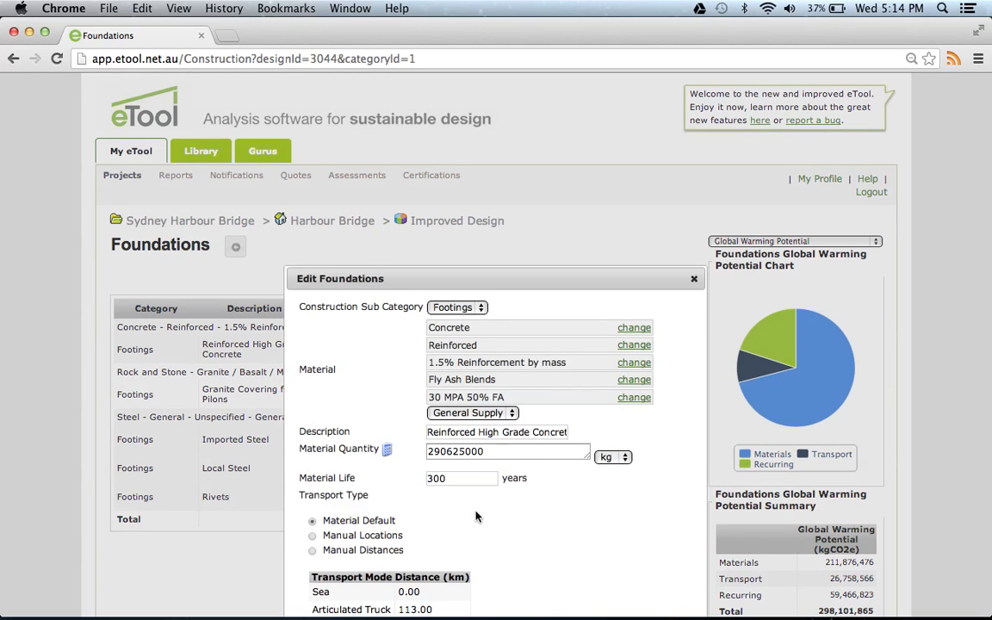
{"action": "scroll", "coordinate": [476, 576], "scroll_direction": "down", "scroll_amount": 2}
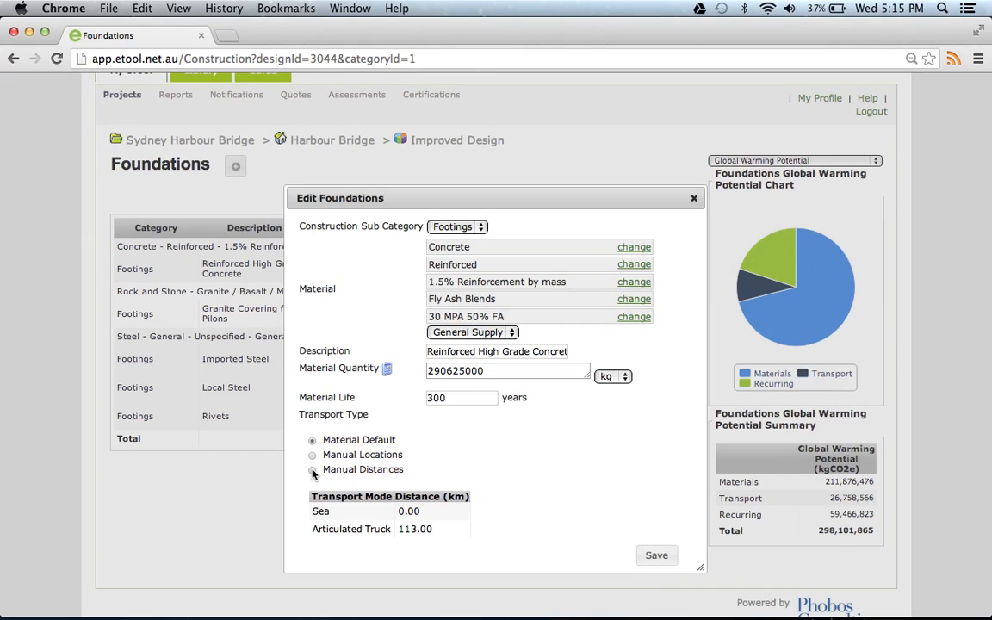
{"action": "left_click", "coordinate": [313, 470]}
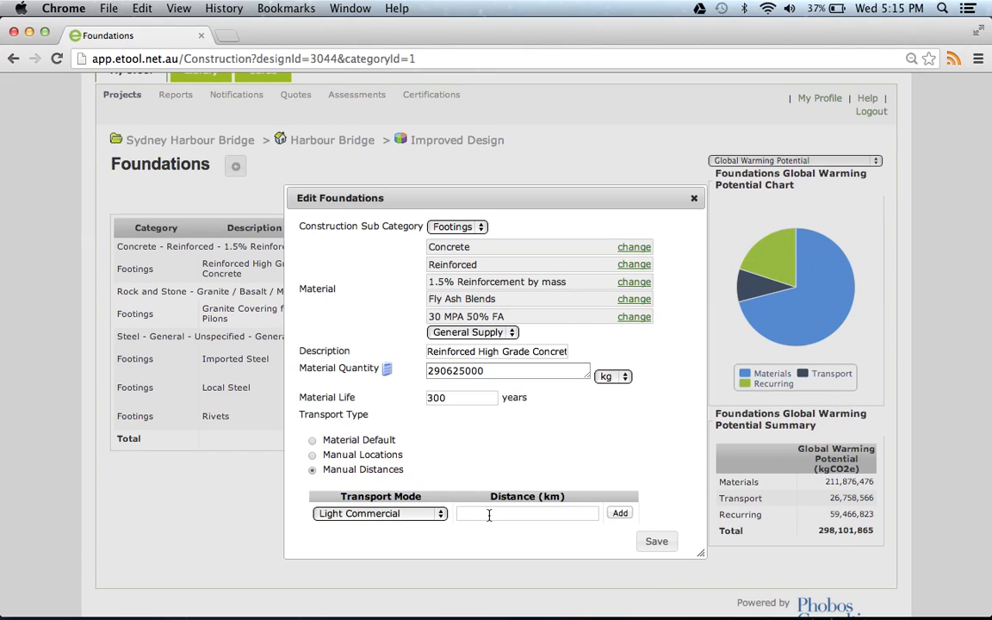
Add a Rigid truck transport of 150 km to the reinforced concrete footings and save the element
{"action": "left_click", "coordinate": [435, 515]}
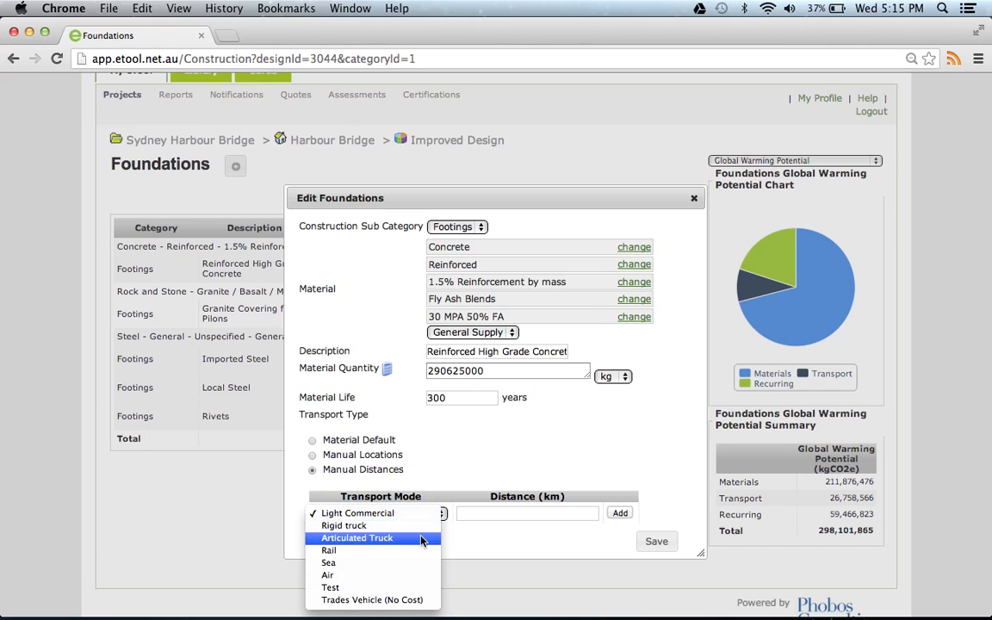
{"action": "left_click", "coordinate": [405, 536]}
{"action": "left_click", "coordinate": [440, 515]}
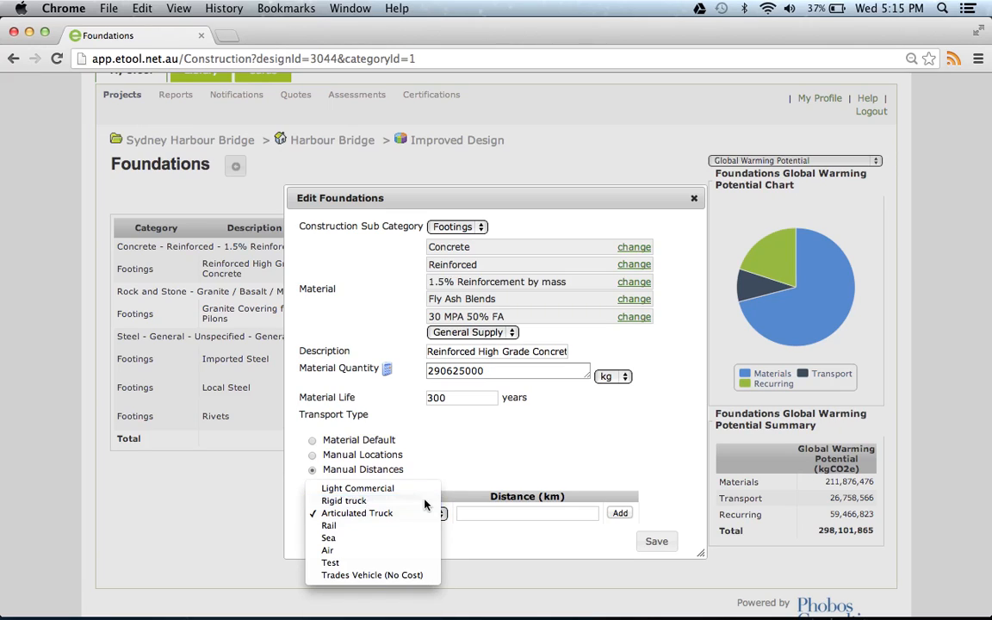
{"action": "left_click", "coordinate": [370, 500]}
{"action": "left_click", "coordinate": [470, 513]}
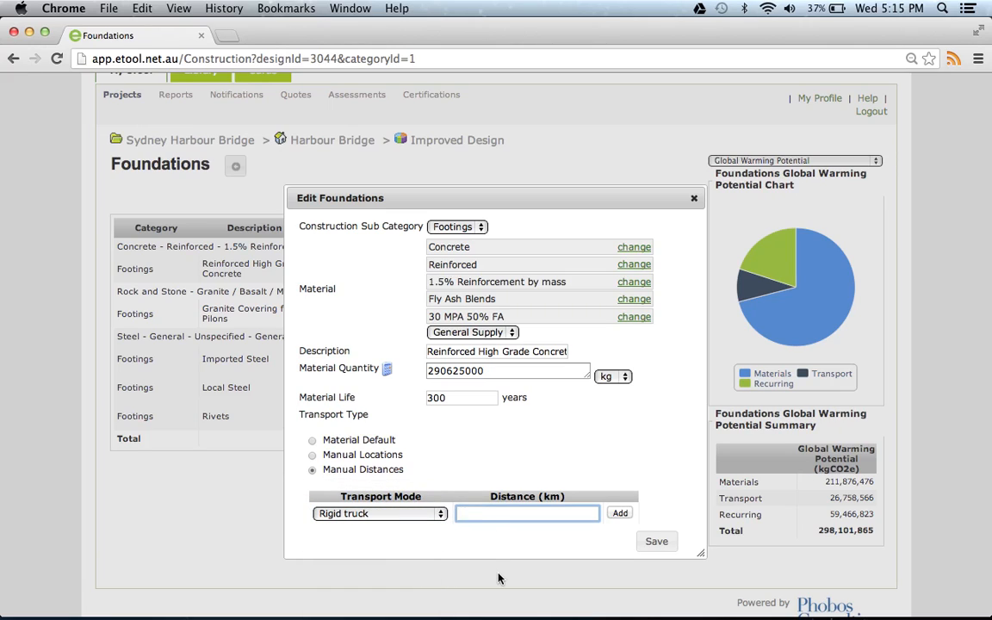
{"action": "type", "text": "150"}
{"action": "key", "text": "Tab"}
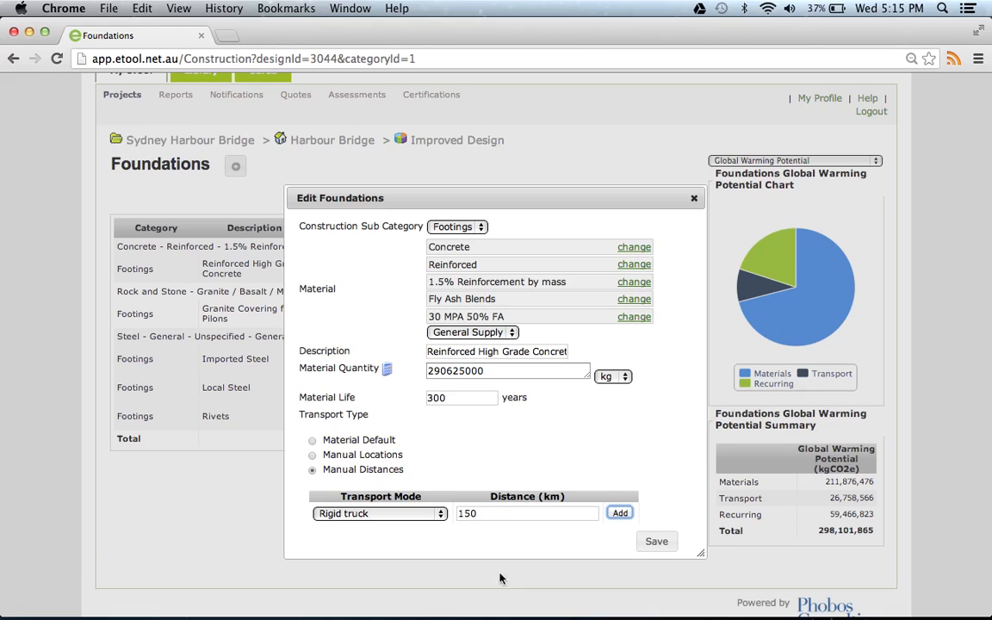
{"action": "left_click", "coordinate": [823, 531]}
{"action": "left_click", "coordinate": [620, 513]}
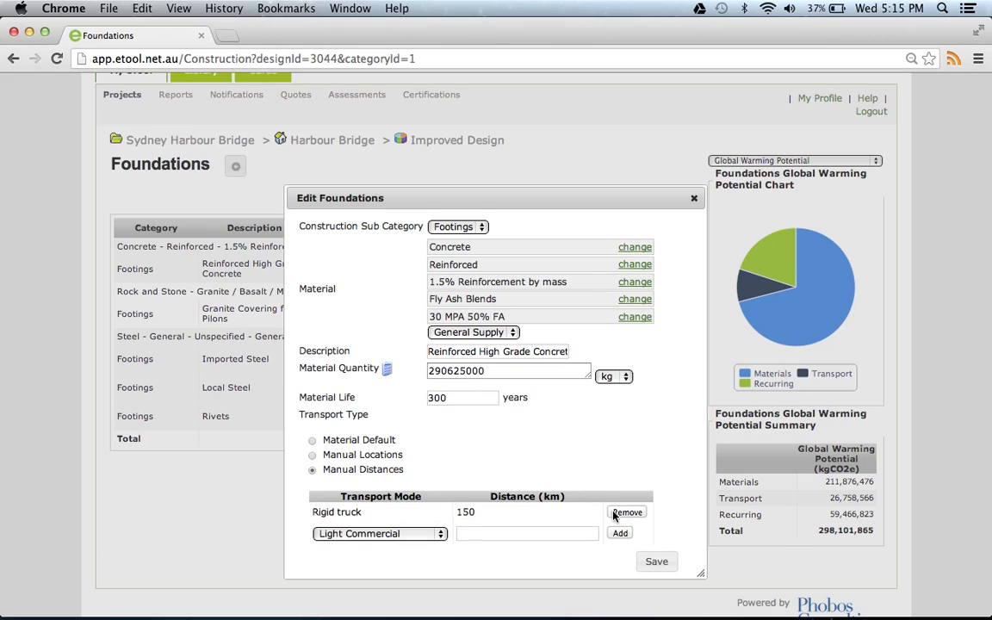
{"action": "left_click", "coordinate": [657, 562]}
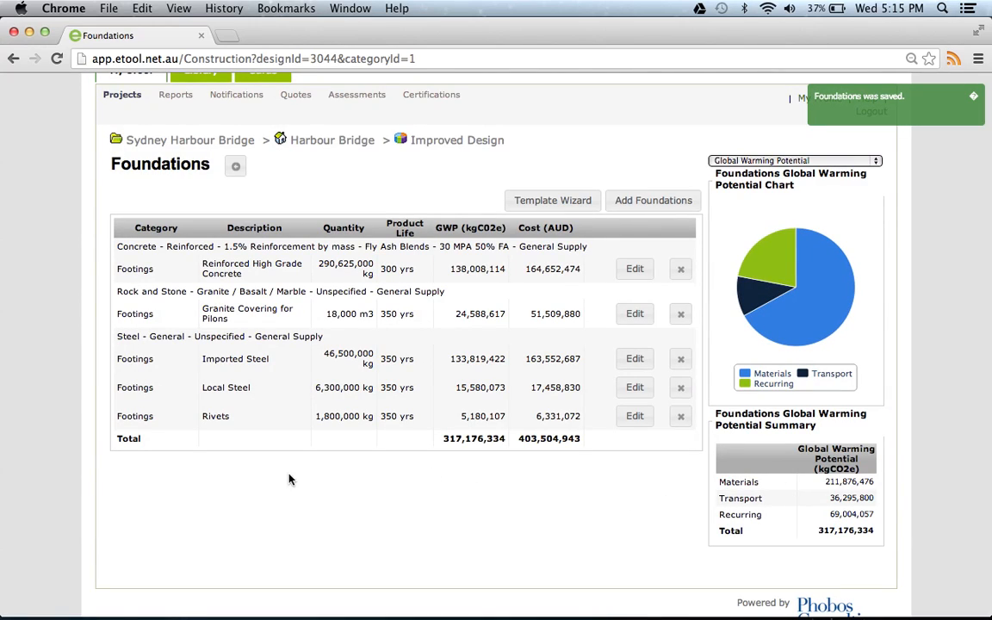
Return to the Improved Design and review the global warming potential and cost of its categories and their totals
{"action": "scroll", "coordinate": [287, 478], "scroll_direction": "up", "scroll_amount": 1}
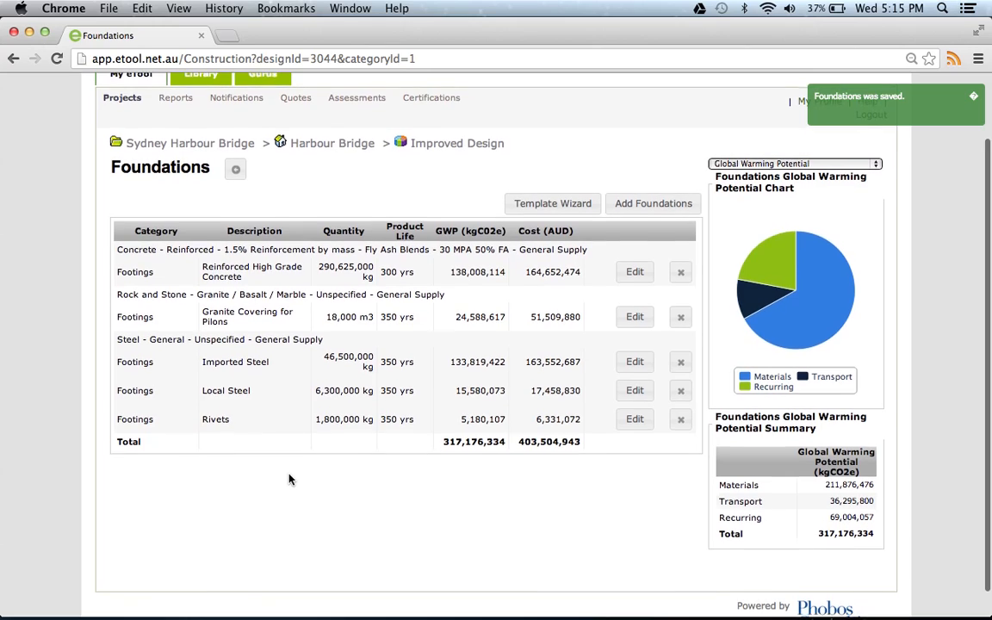
{"action": "left_click", "coordinate": [434, 152]}
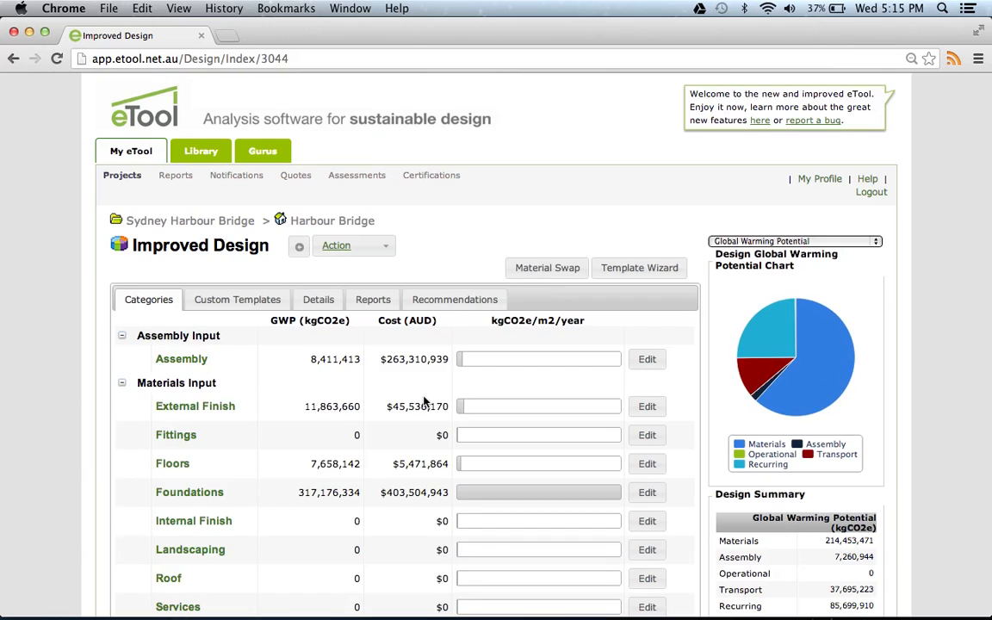
{"action": "scroll", "coordinate": [423, 397], "scroll_direction": "down", "scroll_amount": 3}
{"action": "scroll", "coordinate": [423, 397], "scroll_direction": "down", "scroll_amount": 1}
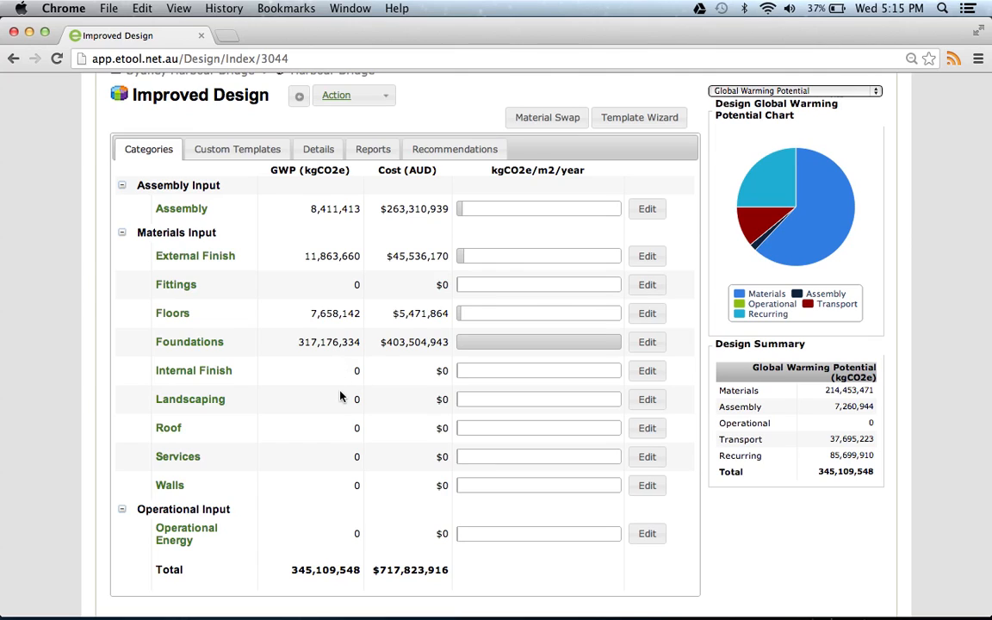
{"action": "scroll", "coordinate": [365, 376], "scroll_direction": "down", "scroll_amount": 1}
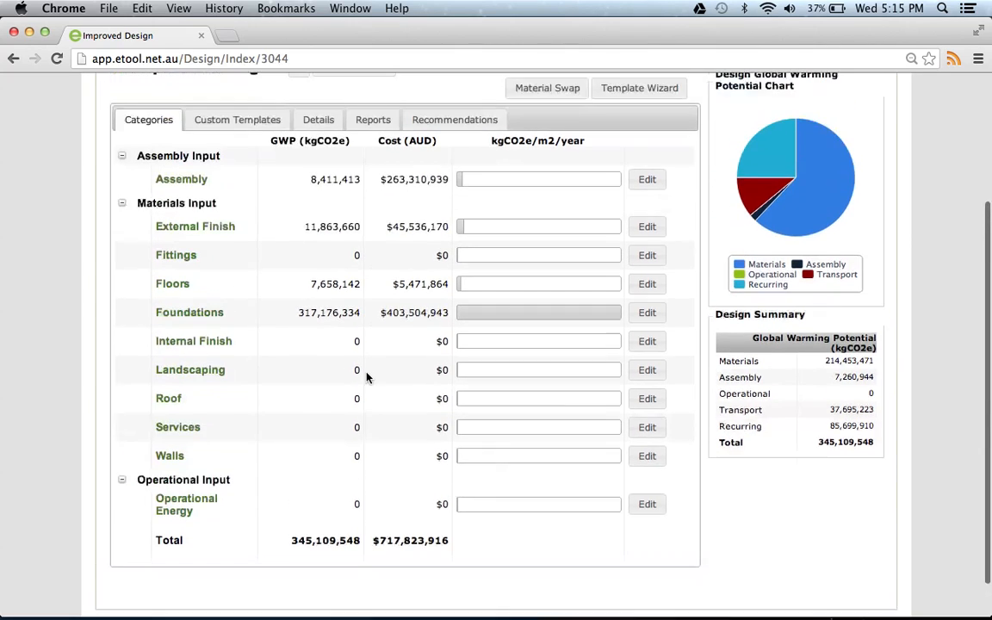
{"action": "scroll", "coordinate": [366, 377], "scroll_direction": "up", "scroll_amount": 2}
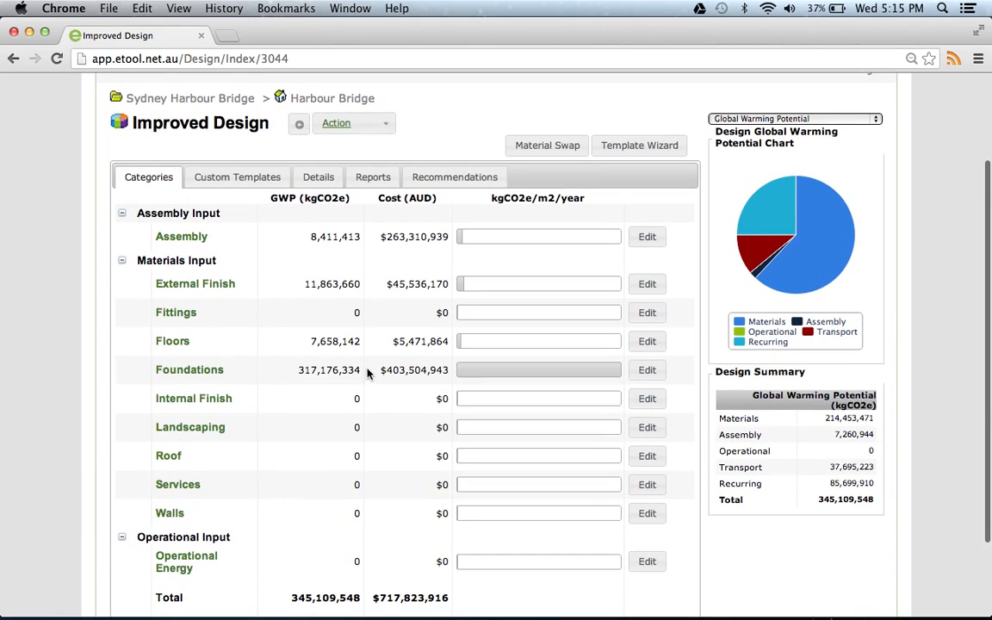
Start a Material Swap from Steel - General - Unspecified - General Supply to Steel - Recycled Content - 90% Recycled - General Supply
{"action": "left_click", "coordinate": [545, 146]}
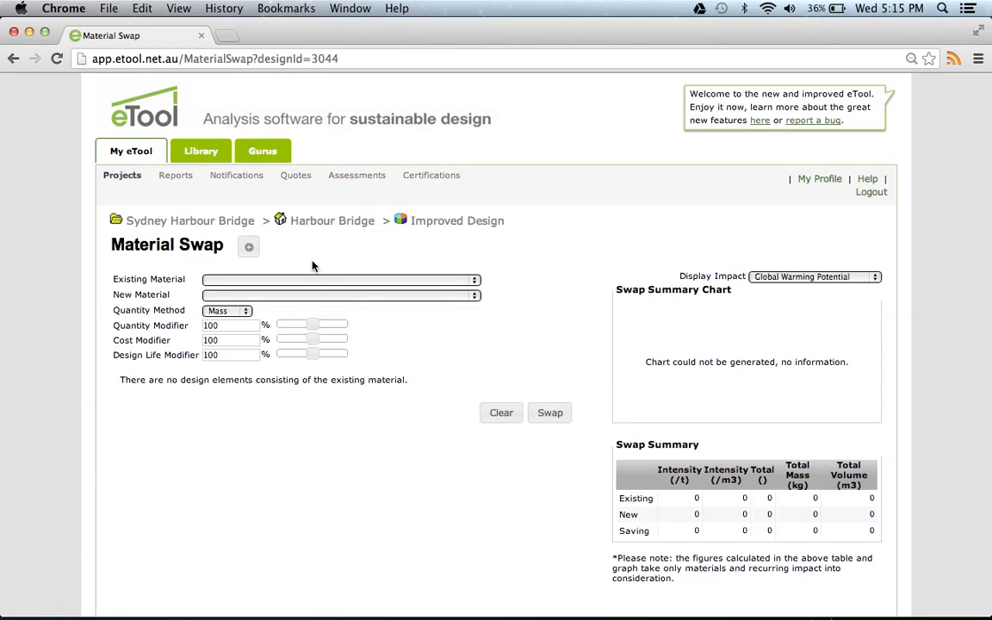
{"action": "left_click", "coordinate": [308, 279]}
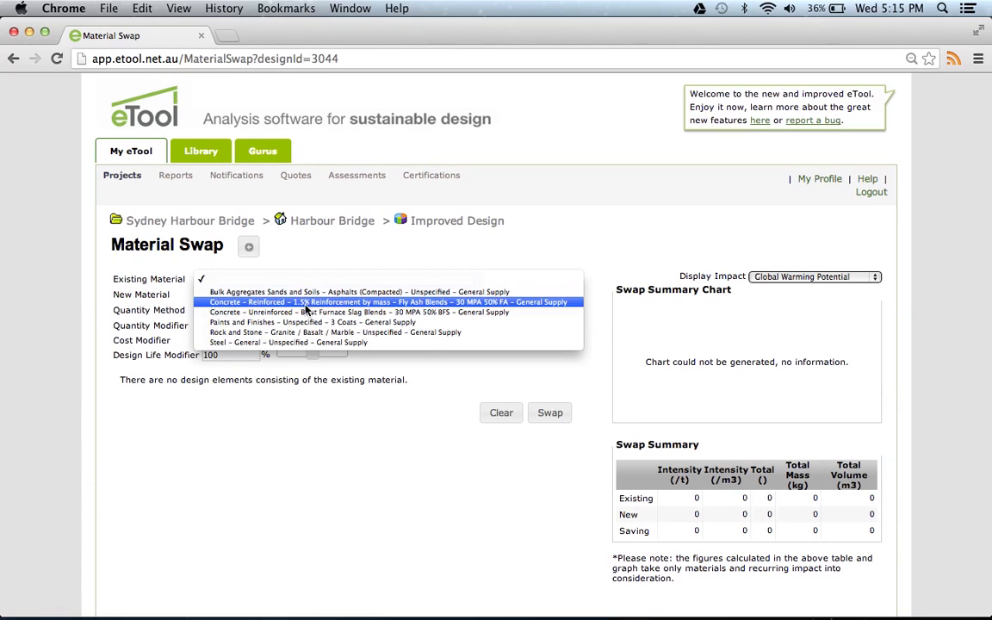
{"action": "left_click", "coordinate": [303, 341]}
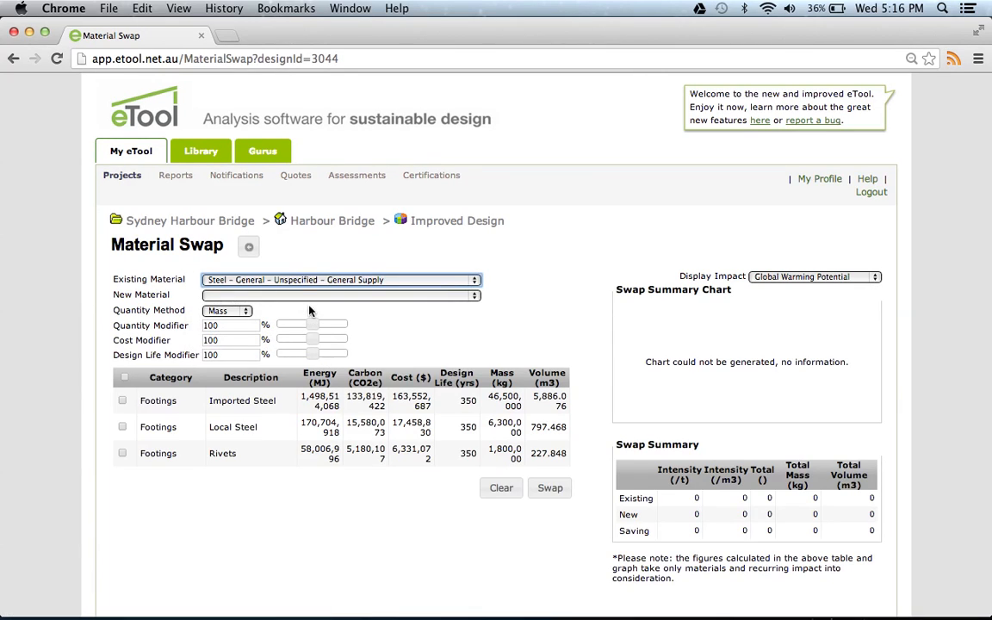
{"action": "left_click", "coordinate": [311, 294]}
{"action": "scroll", "coordinate": [318, 387], "scroll_direction": "down", "scroll_amount": 15}
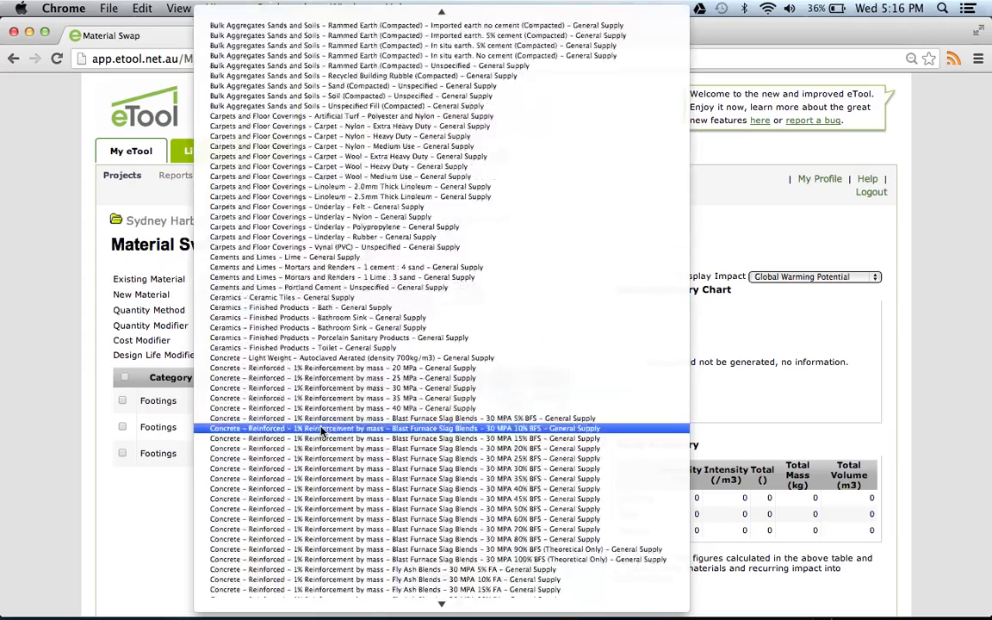
{"action": "scroll", "coordinate": [321, 431], "scroll_direction": "down", "scroll_amount": 20}
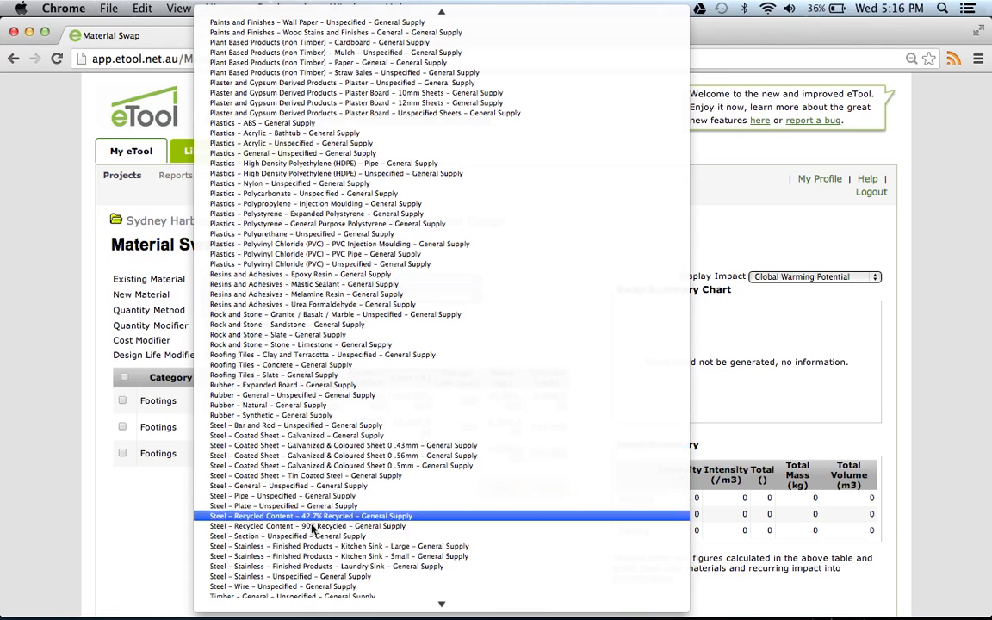
{"action": "scroll", "coordinate": [314, 508], "scroll_direction": "down", "scroll_amount": 1}
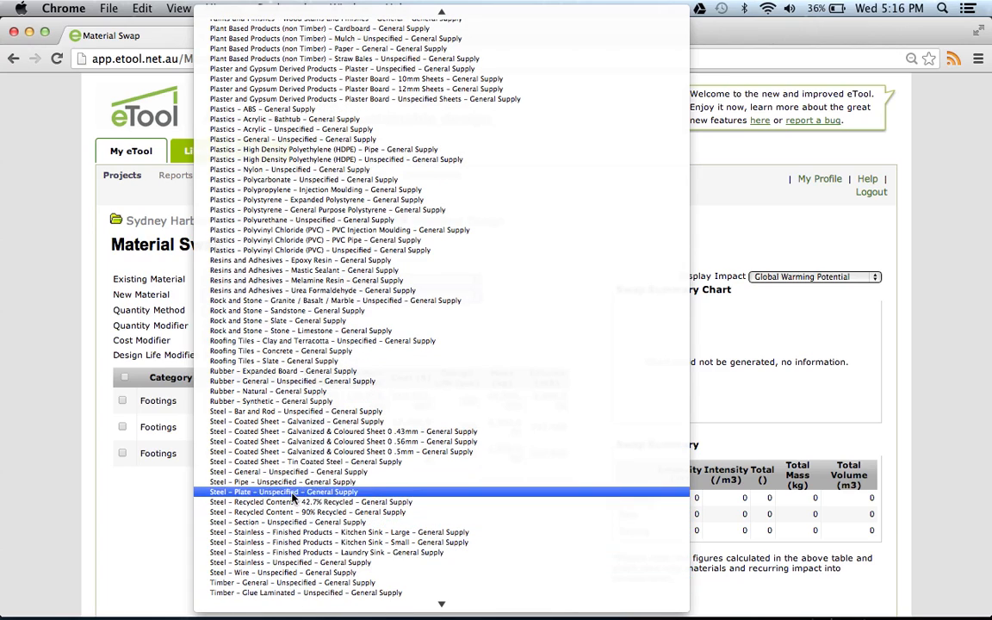
{"action": "left_click", "coordinate": [288, 512]}
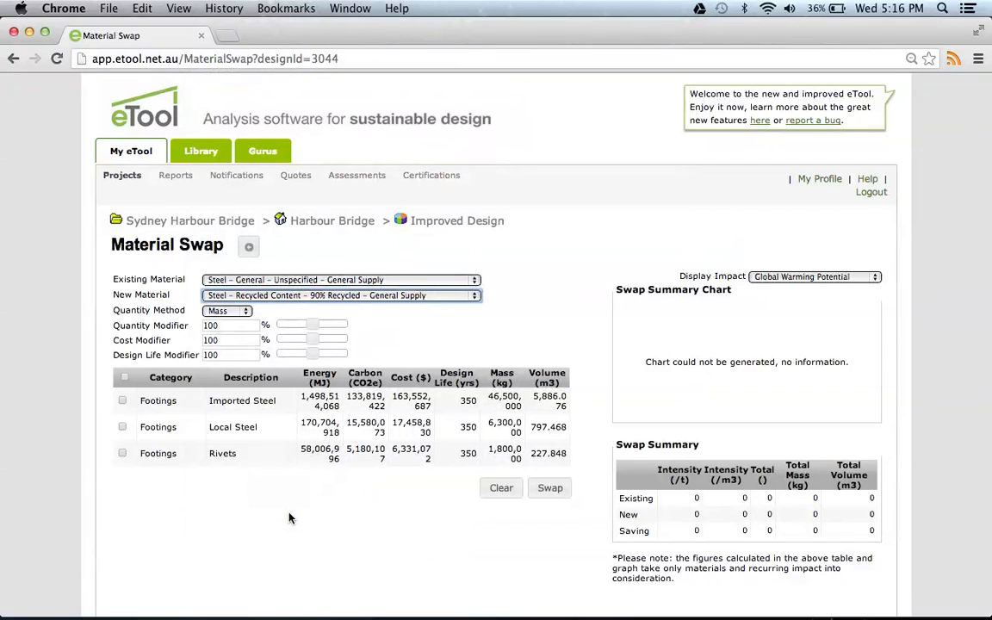
Carry out the swap for all listed steel Footings elements and return to the Improved Design's category overview
{"action": "left_click", "coordinate": [123, 377]}
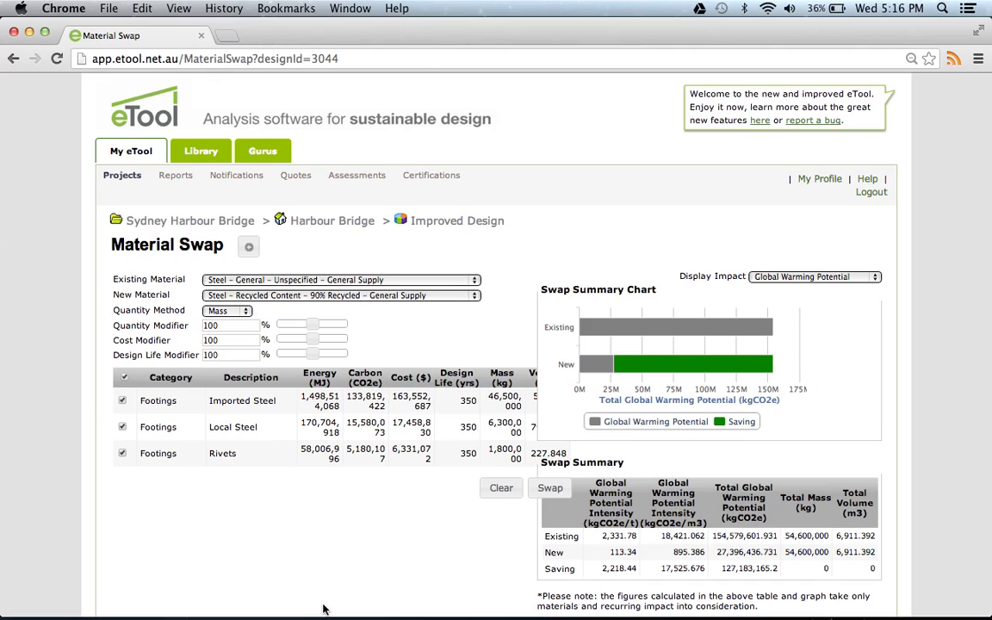
{"action": "left_click", "coordinate": [550, 488]}
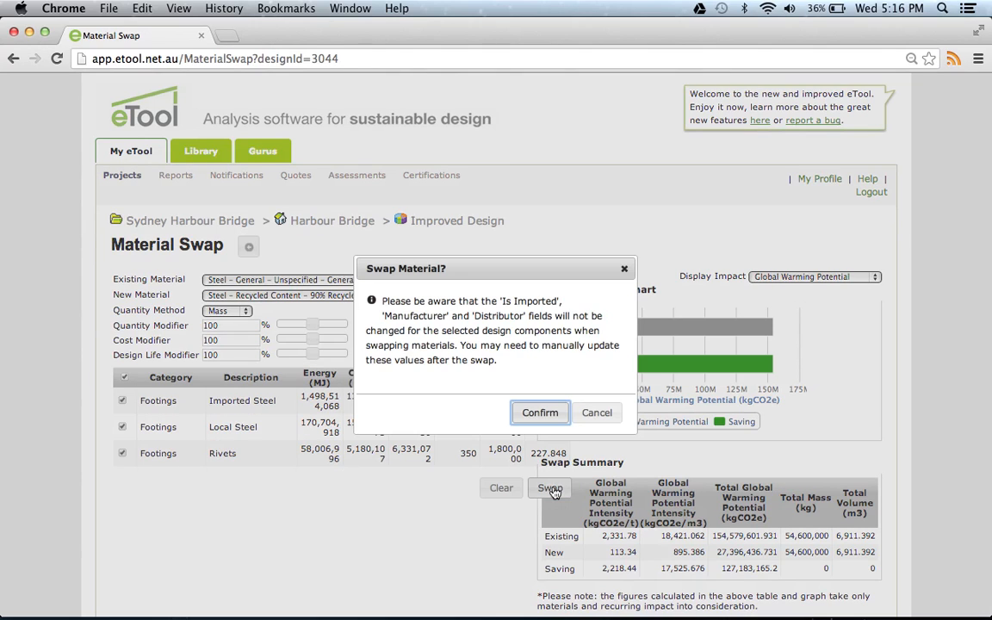
{"action": "left_click", "coordinate": [539, 412]}
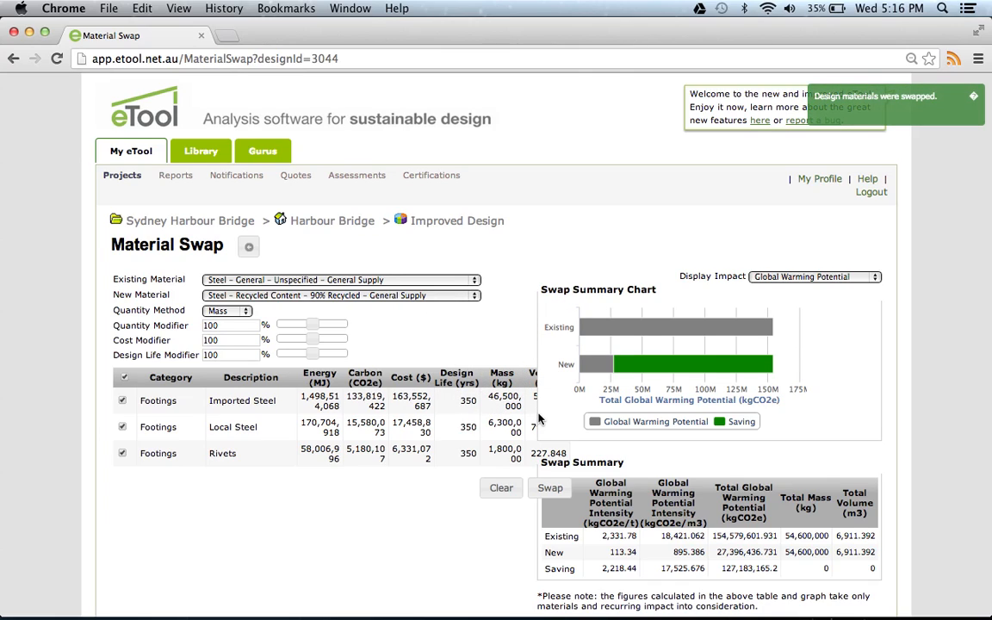
{"action": "left_click", "coordinate": [449, 224]}
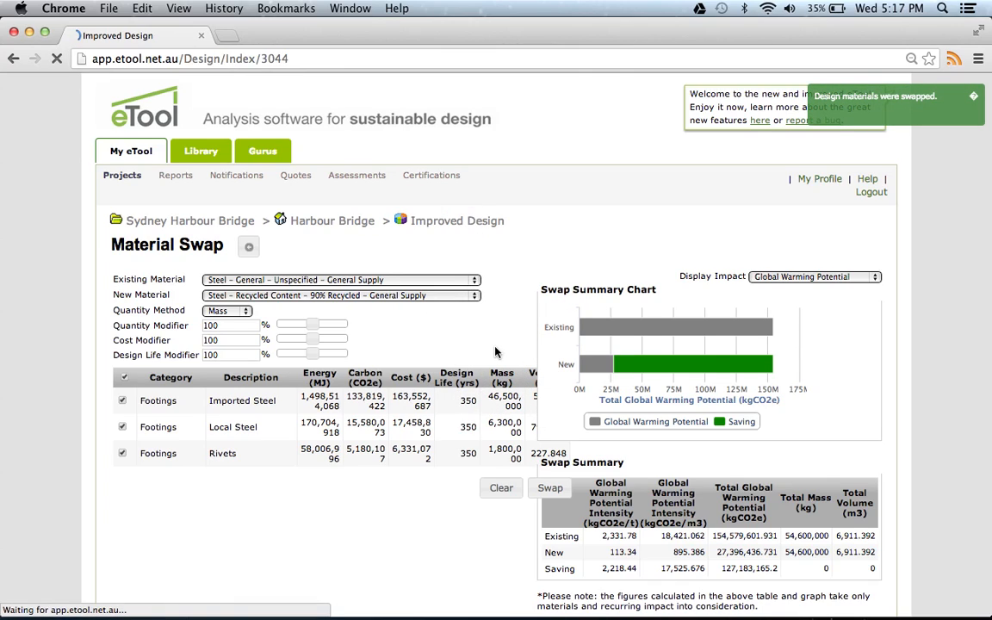
{"action": "scroll", "coordinate": [416, 396], "scroll_direction": "down", "scroll_amount": 2}
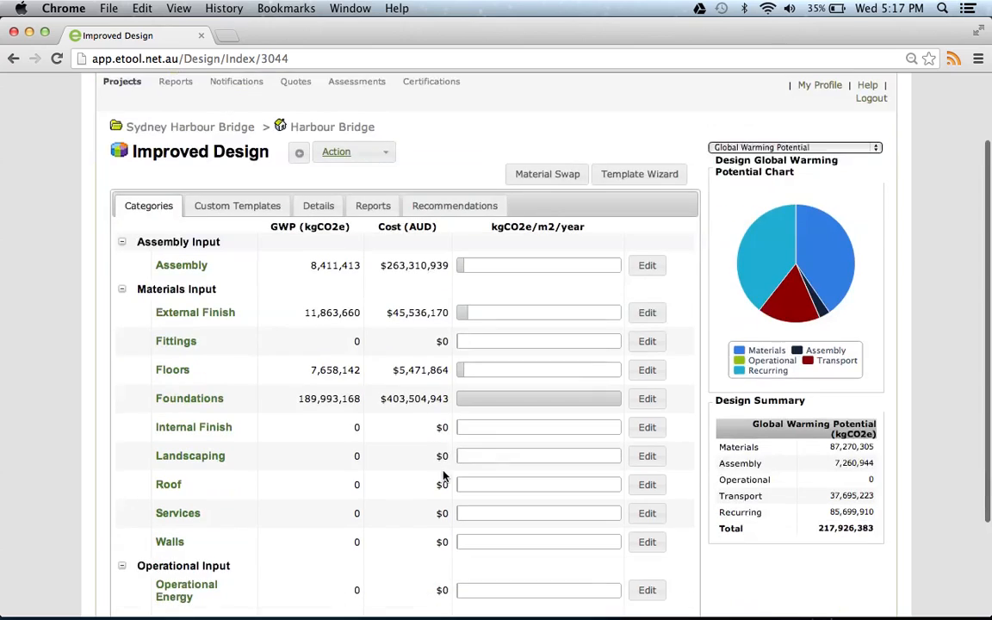
Compare the energy and carbon of the Harbour Bridge's two designs and return to the Improved Design's category overview
{"action": "left_click", "coordinate": [316, 152]}
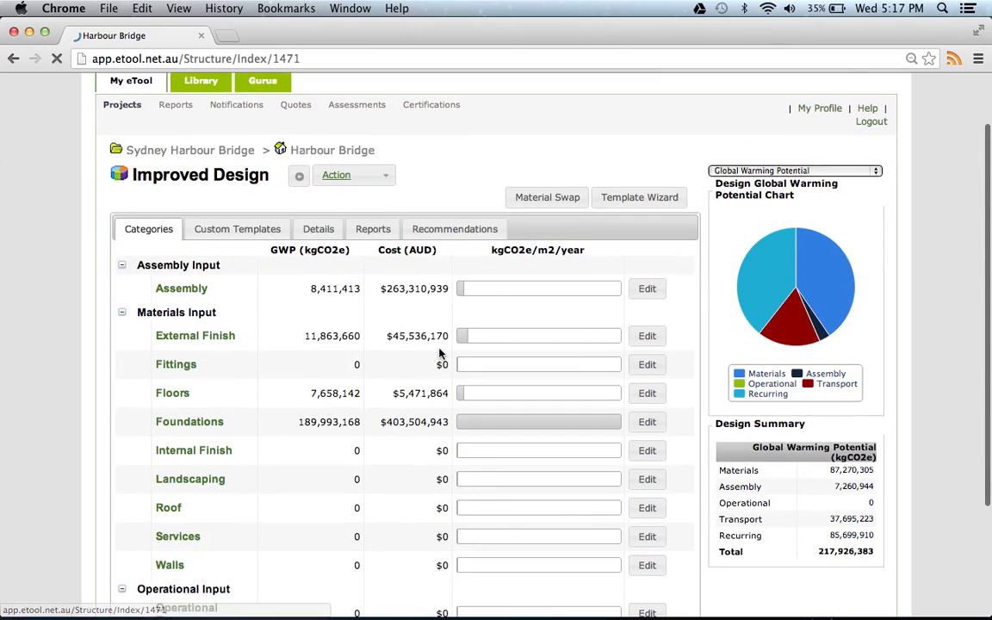
{"action": "scroll", "coordinate": [434, 569], "scroll_direction": "down", "scroll_amount": 2}
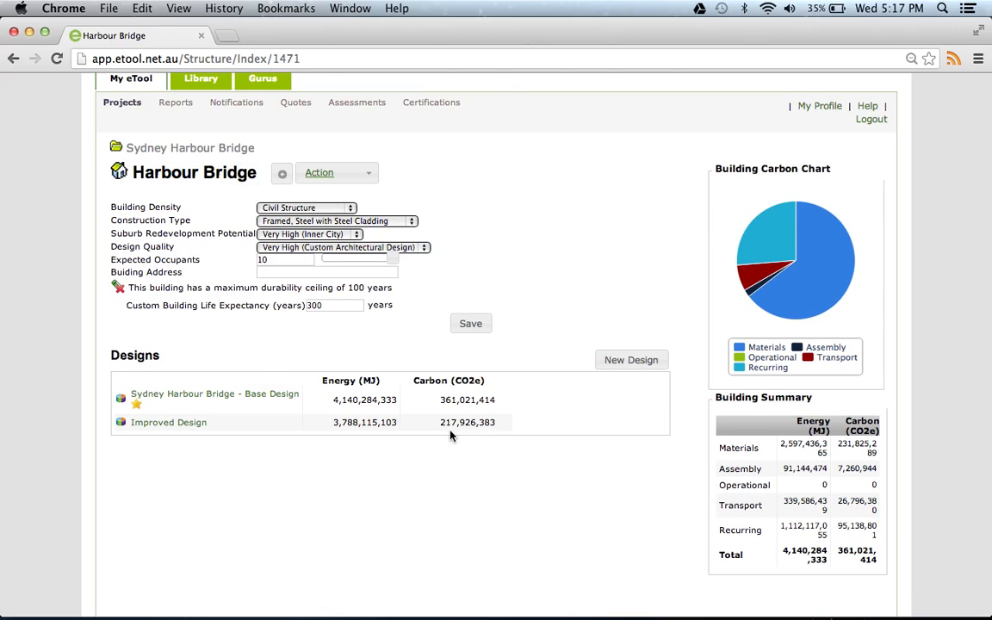
{"action": "left_click", "coordinate": [168, 423]}
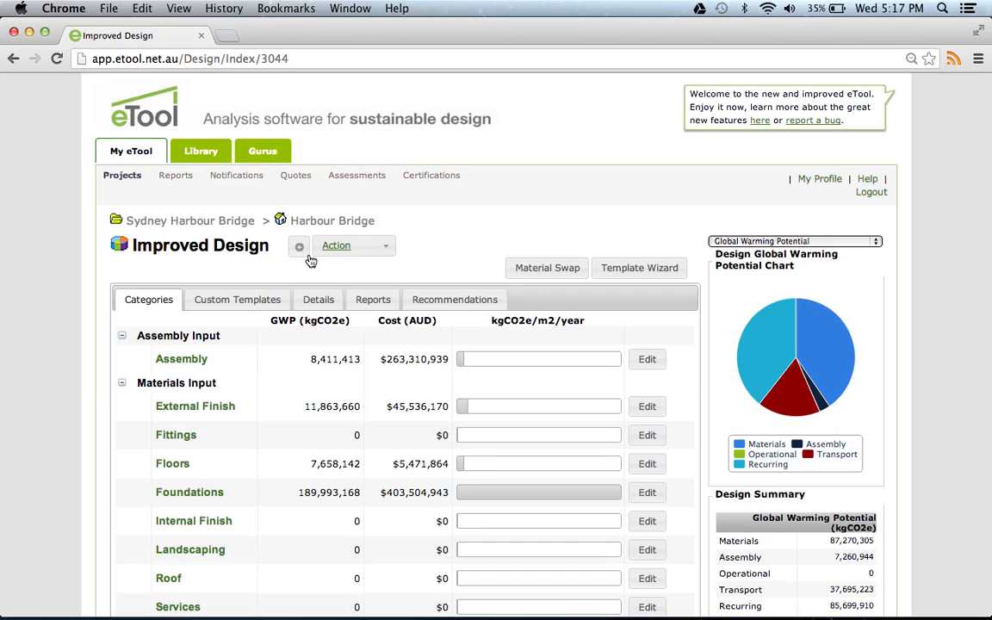
{"action": "scroll", "coordinate": [457, 242], "scroll_direction": "down", "scroll_amount": 3}
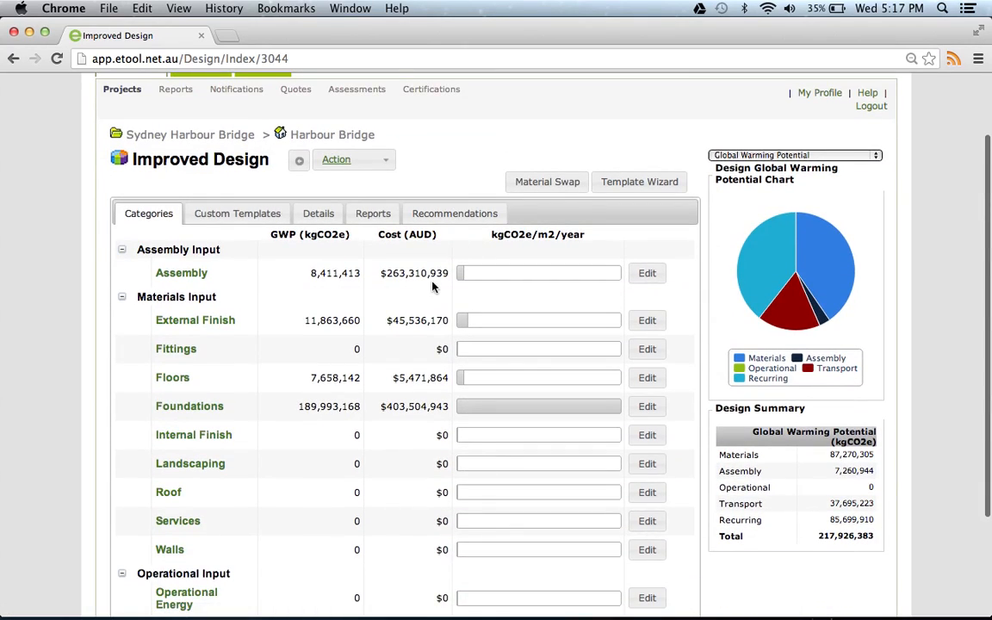
{"action": "scroll", "coordinate": [392, 374], "scroll_direction": "down", "scroll_amount": 2}
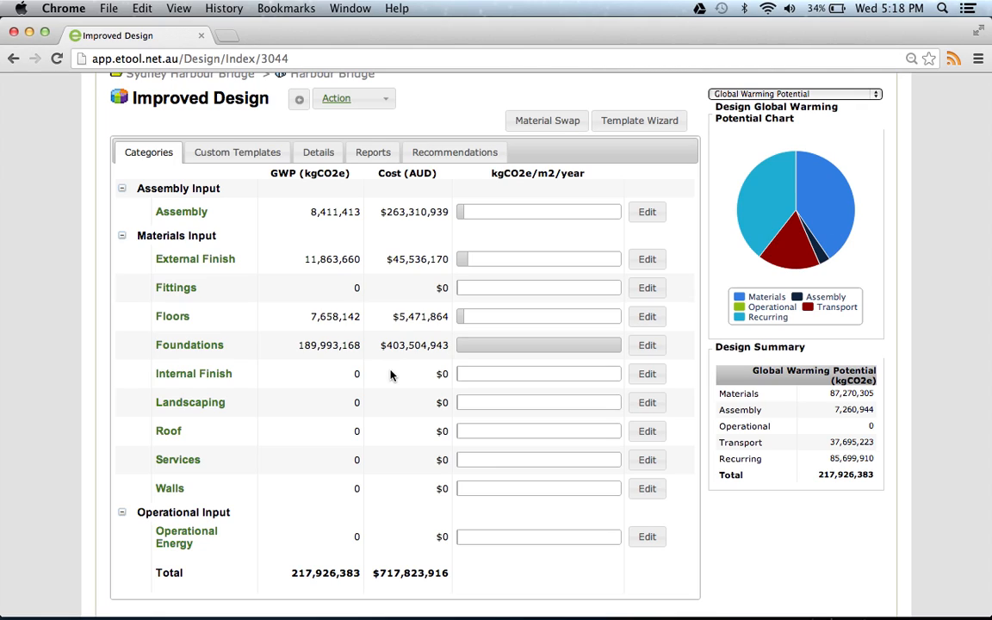
Start the Template Wizard for the Services category, search for "mono" and choose z Monocrystalyne Solar System - Zone 2
{"action": "left_click", "coordinate": [640, 126]}
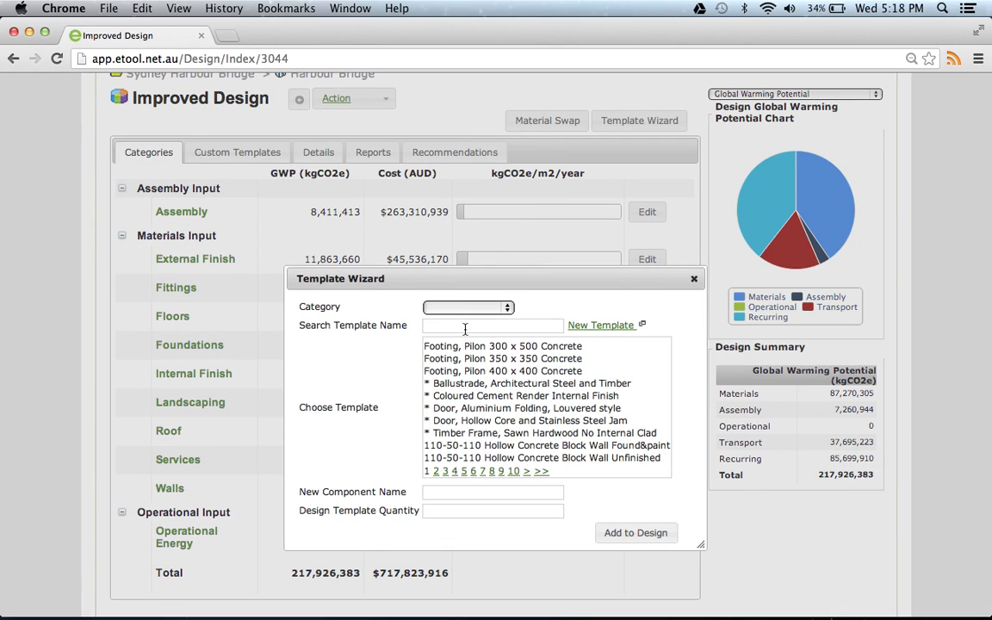
{"action": "left_click", "coordinate": [476, 308]}
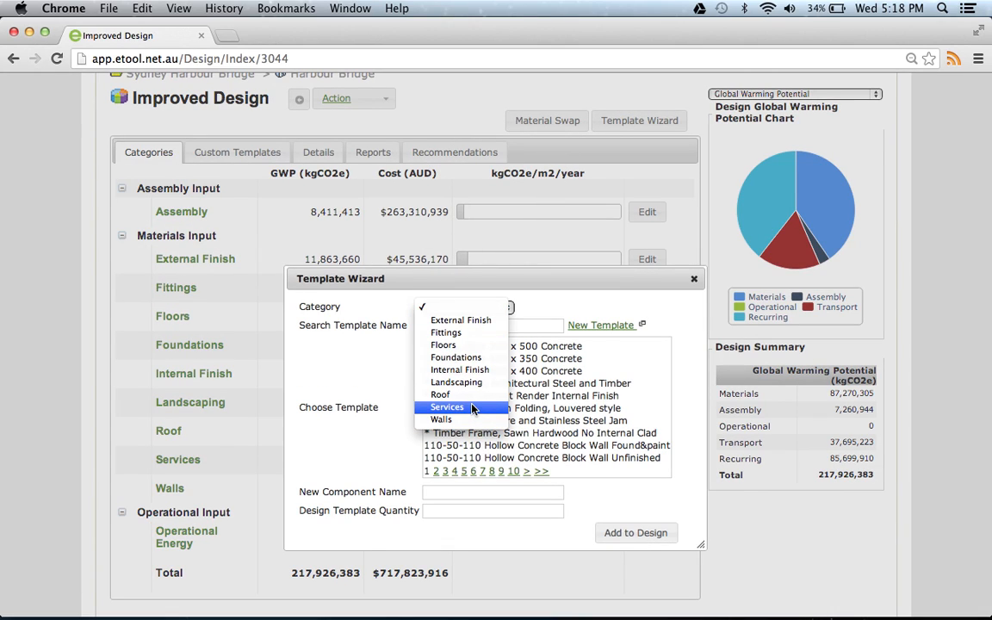
{"action": "left_click", "coordinate": [472, 407]}
{"action": "left_click", "coordinate": [442, 328]}
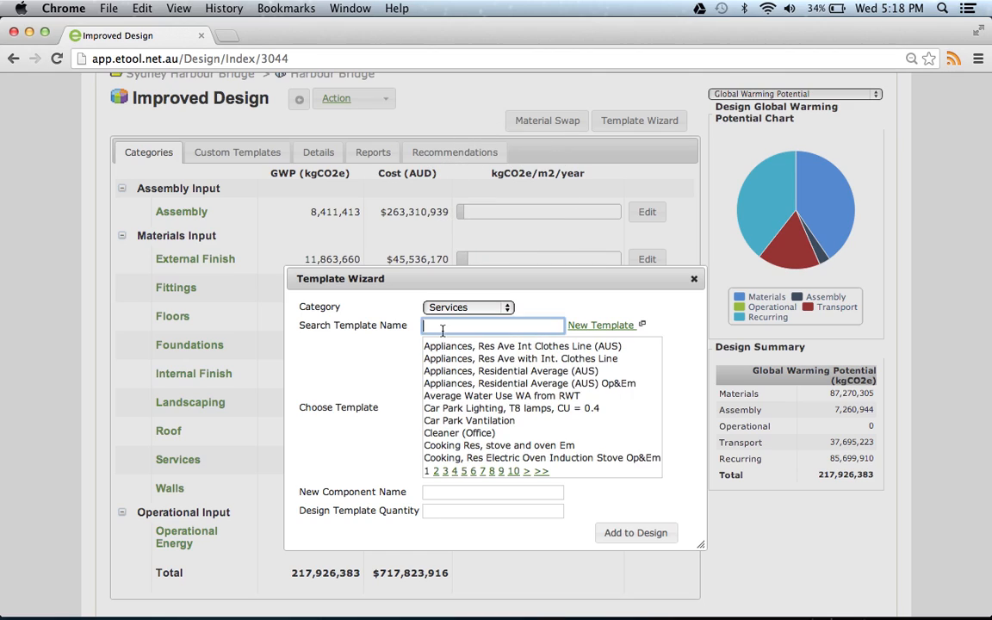
{"action": "type", "text": "mon"}
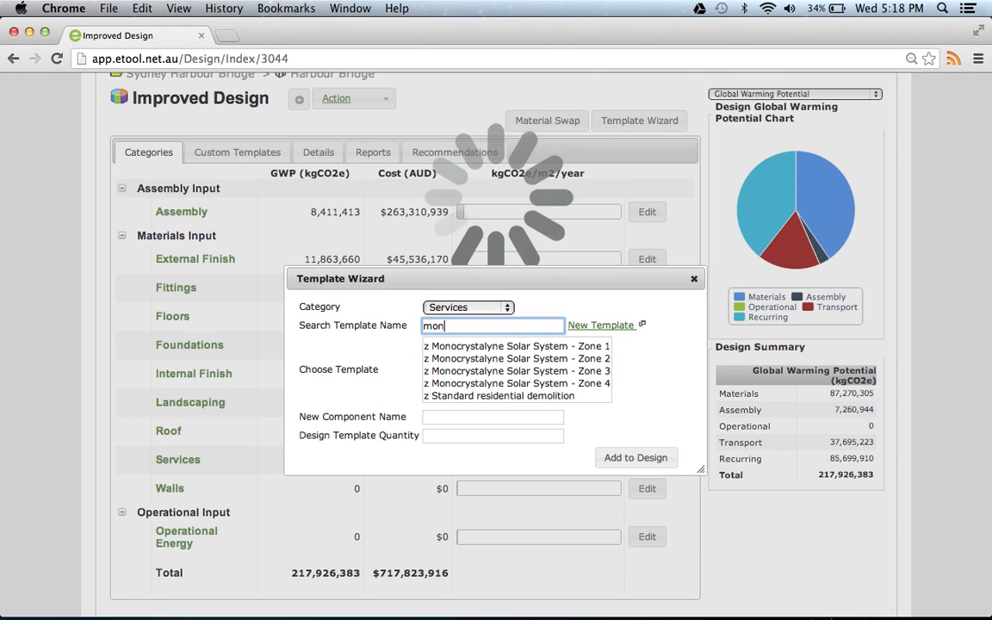
{"action": "type", "text": "o"}
{"action": "left_click", "coordinate": [453, 345]}
{"action": "left_click", "coordinate": [478, 358]}
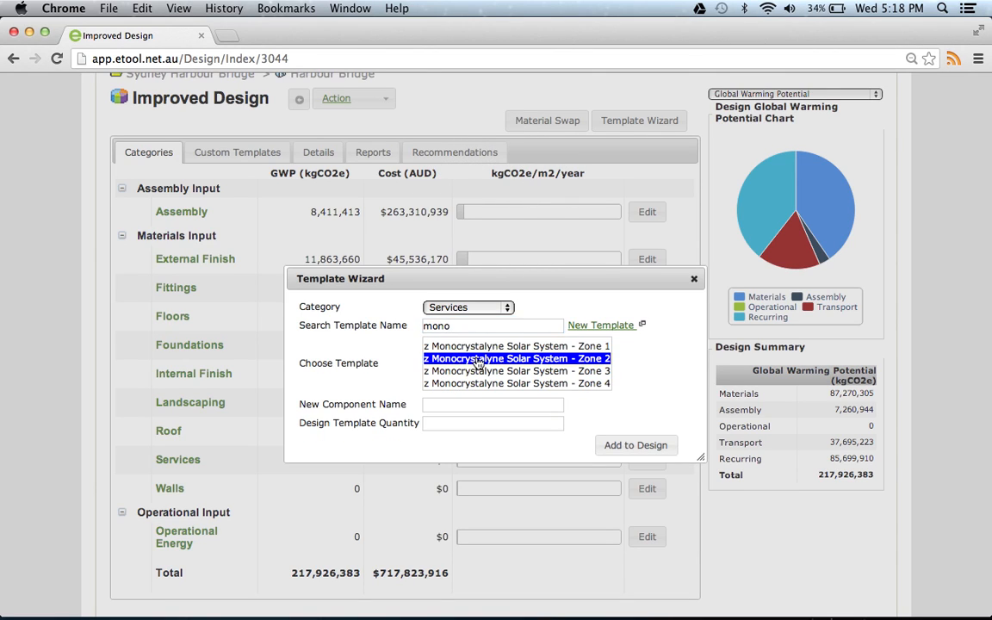
Set the solar template's quantity to 1000 and add it to the Improved Design
{"action": "left_click", "coordinate": [392, 466]}
{"action": "type", "text": "1000"}
{"action": "key", "text": "Tab"}
{"action": "left_click", "coordinate": [650, 497]}
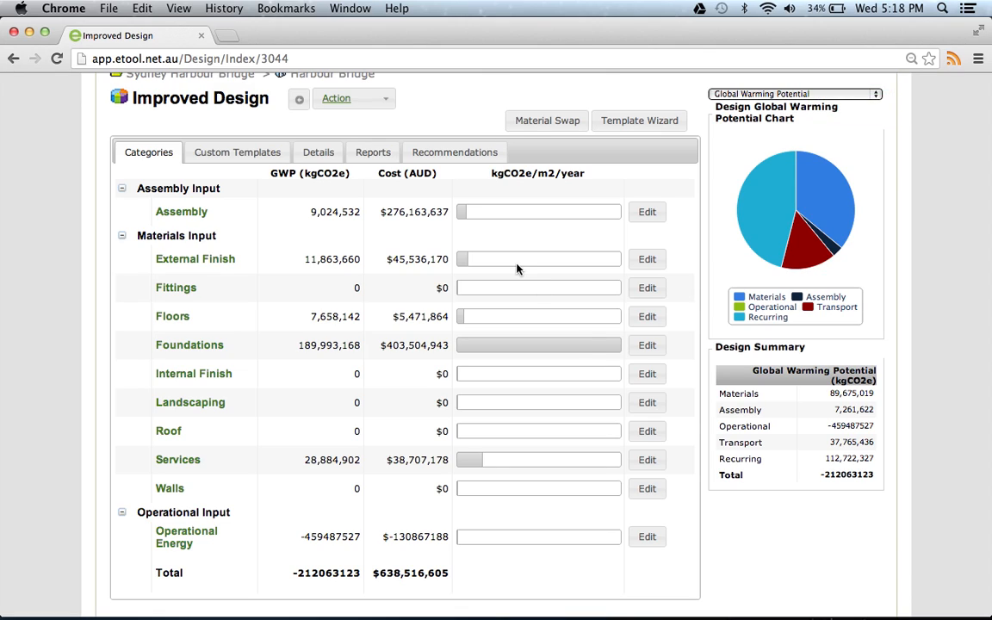
Review the Improved Design's global warming potential and cost by category, including Services and Operational Energy, with the solar system added
{"action": "left_click", "coordinate": [378, 100]}
{"action": "left_click", "coordinate": [373, 121]}
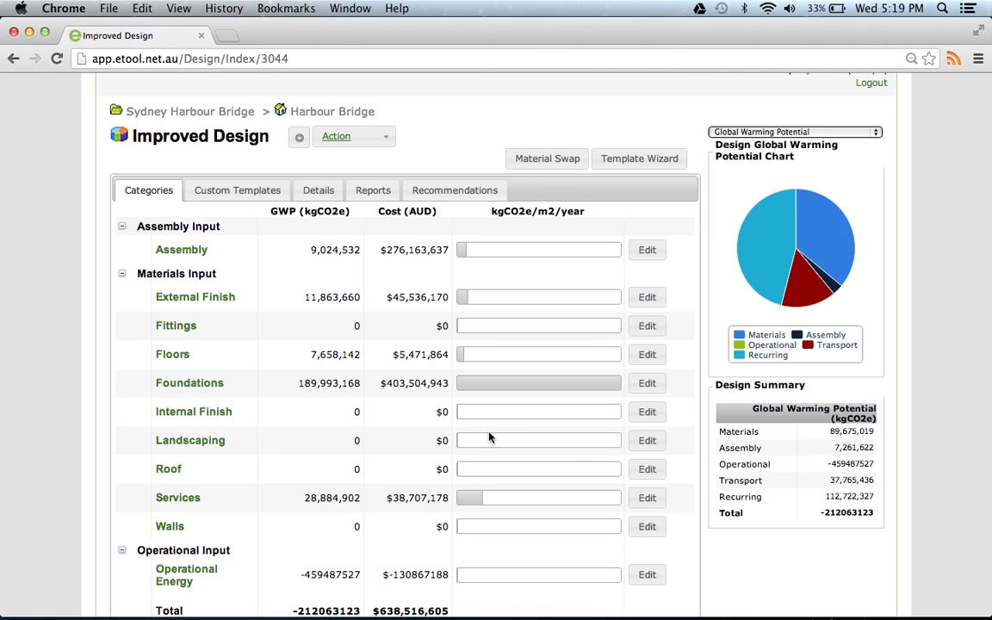
{"action": "scroll", "coordinate": [353, 468], "scroll_direction": "down", "scroll_amount": 3}
{"action": "scroll", "coordinate": [353, 468], "scroll_direction": "up", "scroll_amount": 2}
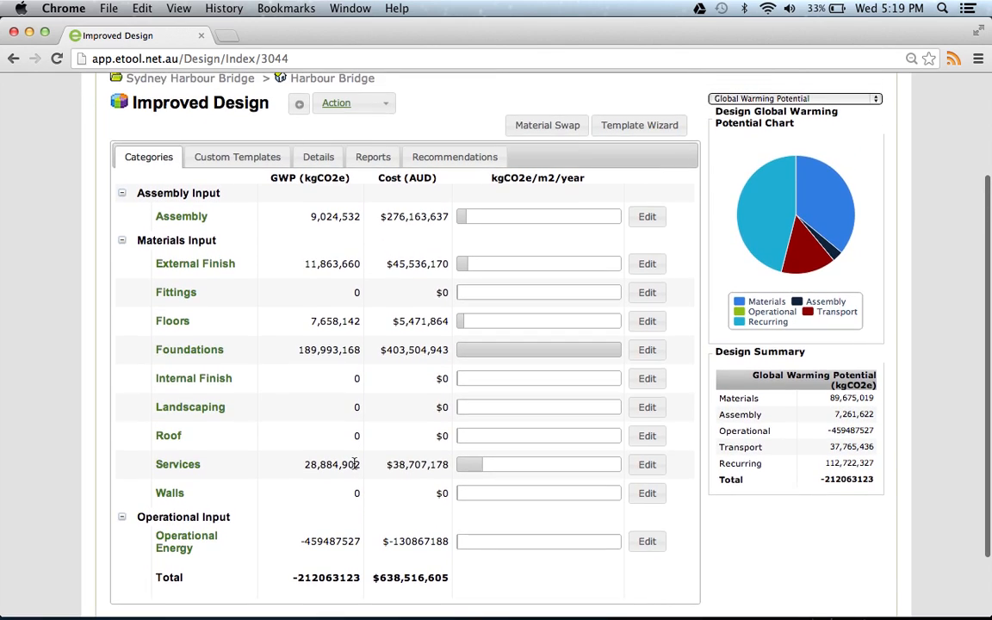
{"action": "scroll", "coordinate": [353, 468], "scroll_direction": "up", "scroll_amount": 1}
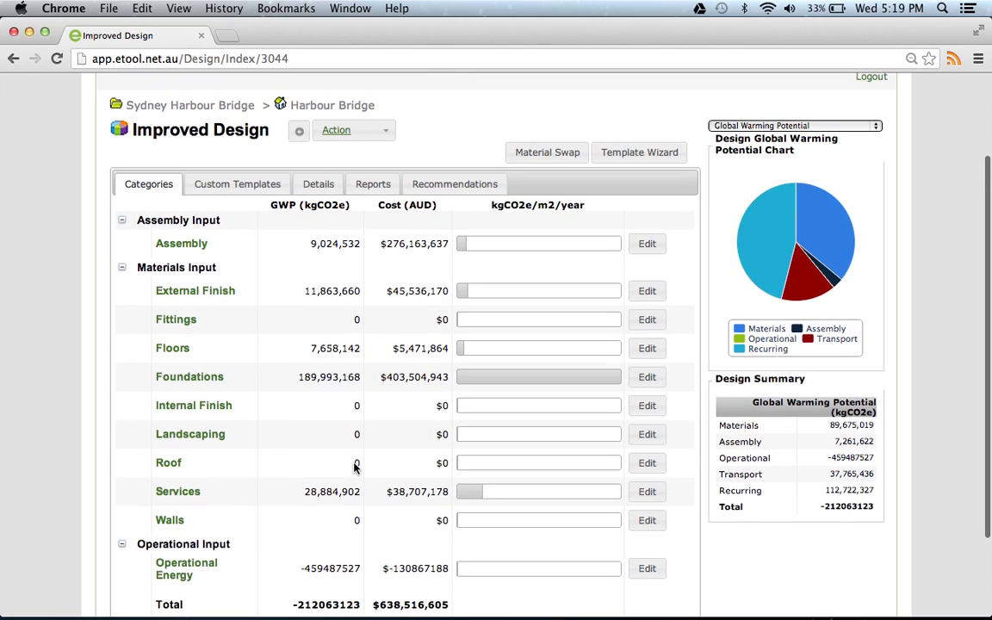
{"action": "scroll", "coordinate": [353, 467], "scroll_direction": "up", "scroll_amount": 1}
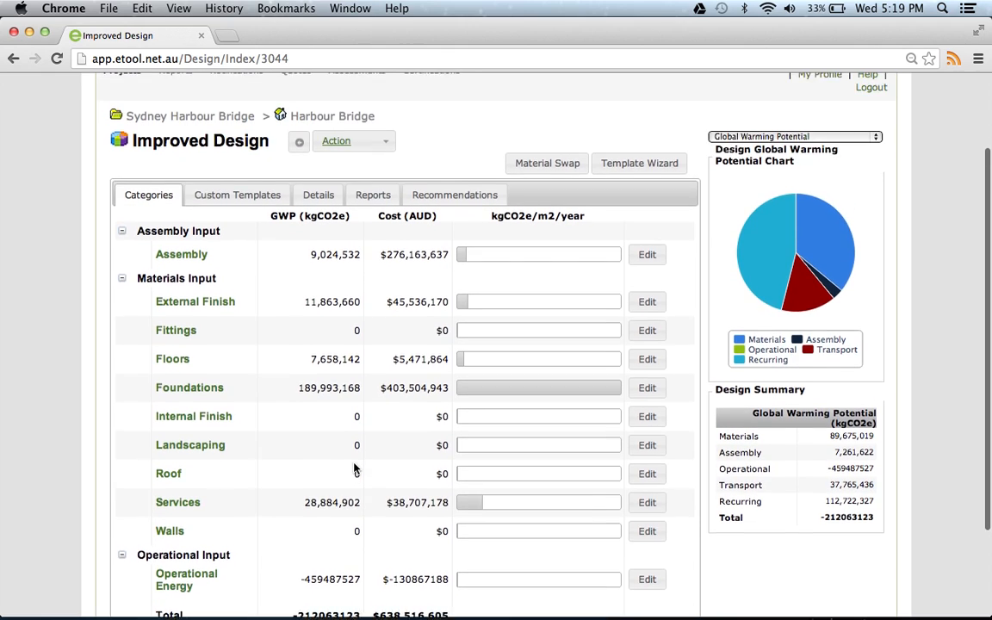
{"action": "scroll", "coordinate": [353, 468], "scroll_direction": "up", "scroll_amount": 4}
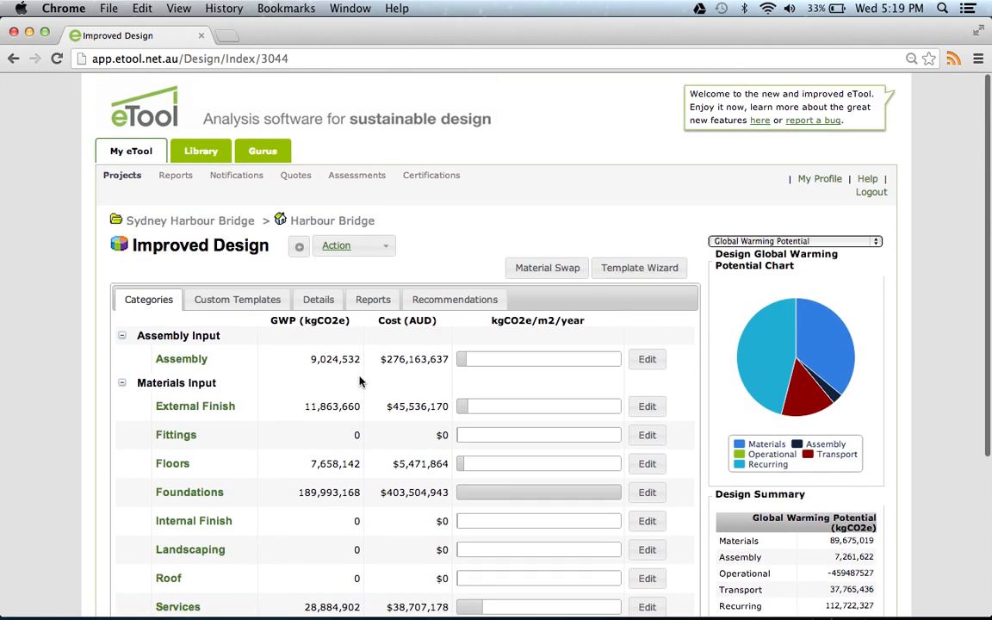
{"action": "scroll", "coordinate": [359, 381], "scroll_direction": "down", "scroll_amount": 5}
{"action": "scroll", "coordinate": [360, 379], "scroll_direction": "up", "scroll_amount": 1}
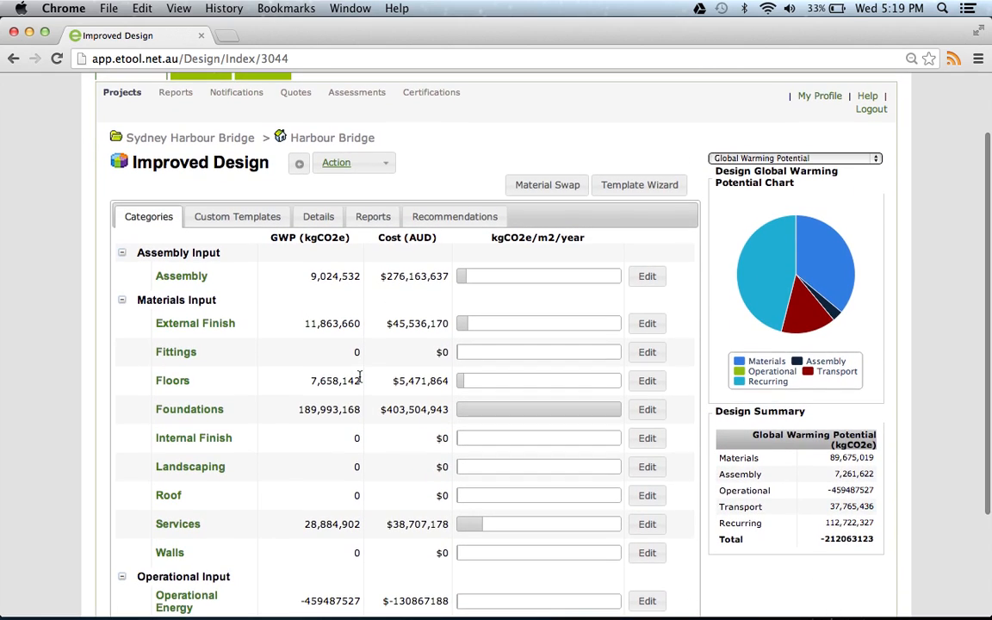
{"action": "scroll", "coordinate": [360, 379], "scroll_direction": "down", "scroll_amount": 2}
Open the Monocrystalyne Solar System custom template and examine the materials, quantities and product lives in its Services category
{"action": "left_click", "coordinate": [224, 164]}
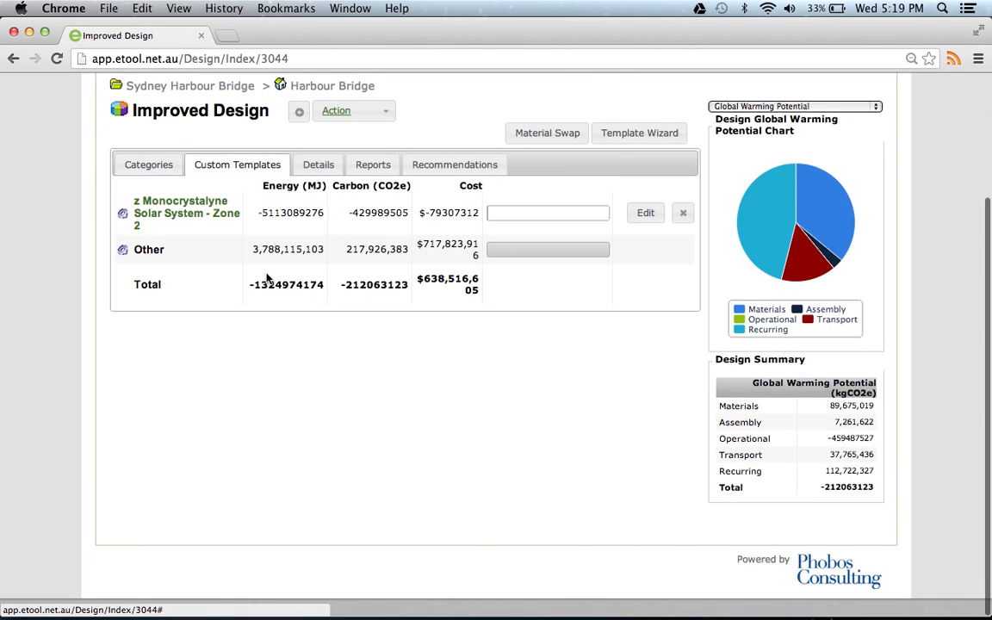
{"action": "scroll", "coordinate": [267, 277], "scroll_direction": "up", "scroll_amount": 1}
{"action": "left_click", "coordinate": [185, 228]}
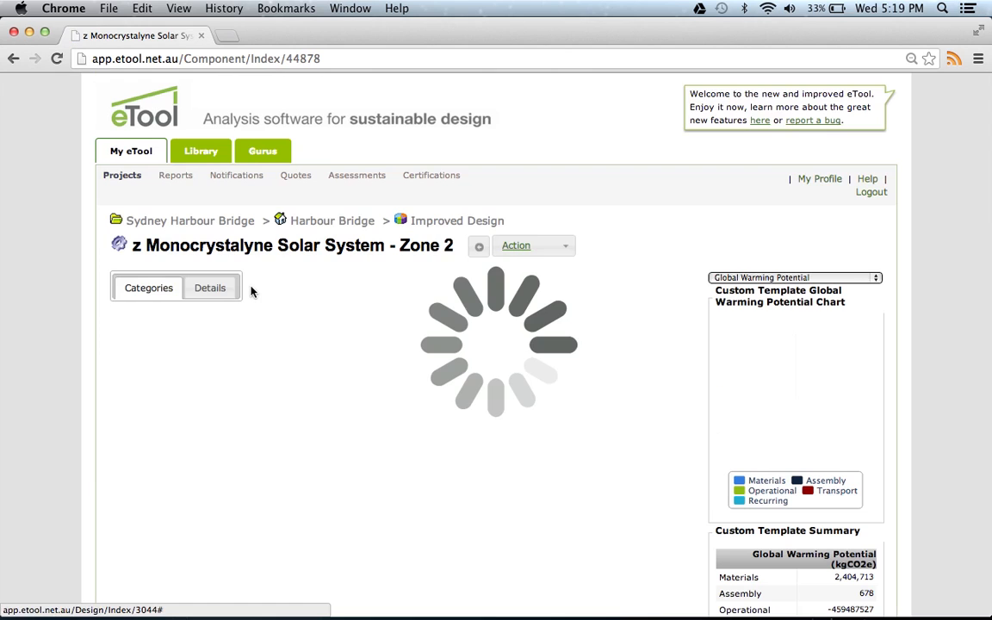
{"action": "scroll", "coordinate": [250, 291], "scroll_direction": "down", "scroll_amount": 5}
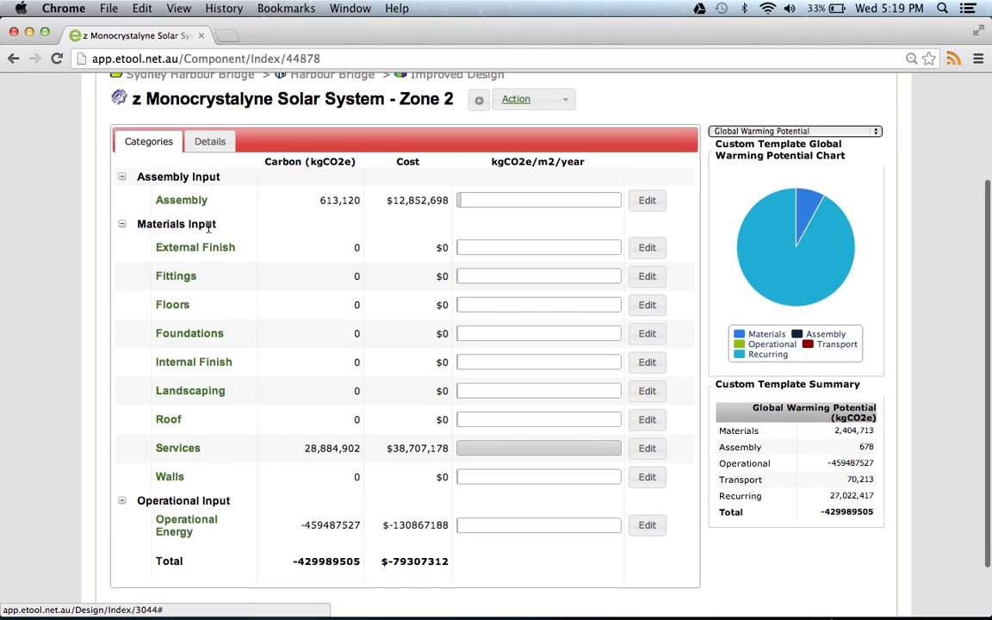
{"action": "scroll", "coordinate": [338, 303], "scroll_direction": "down", "scroll_amount": 2}
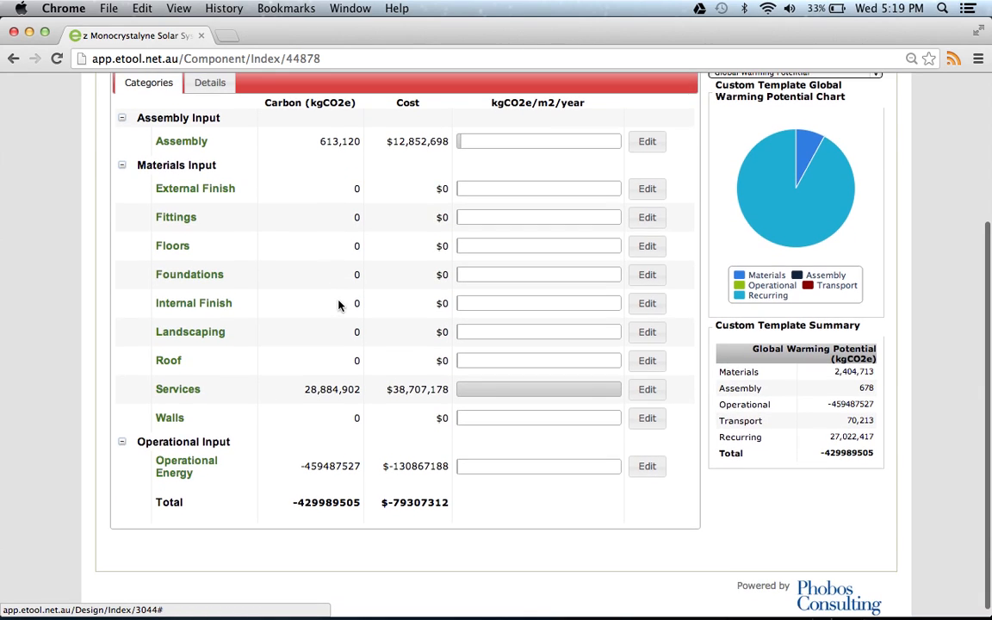
{"action": "left_click", "coordinate": [173, 394]}
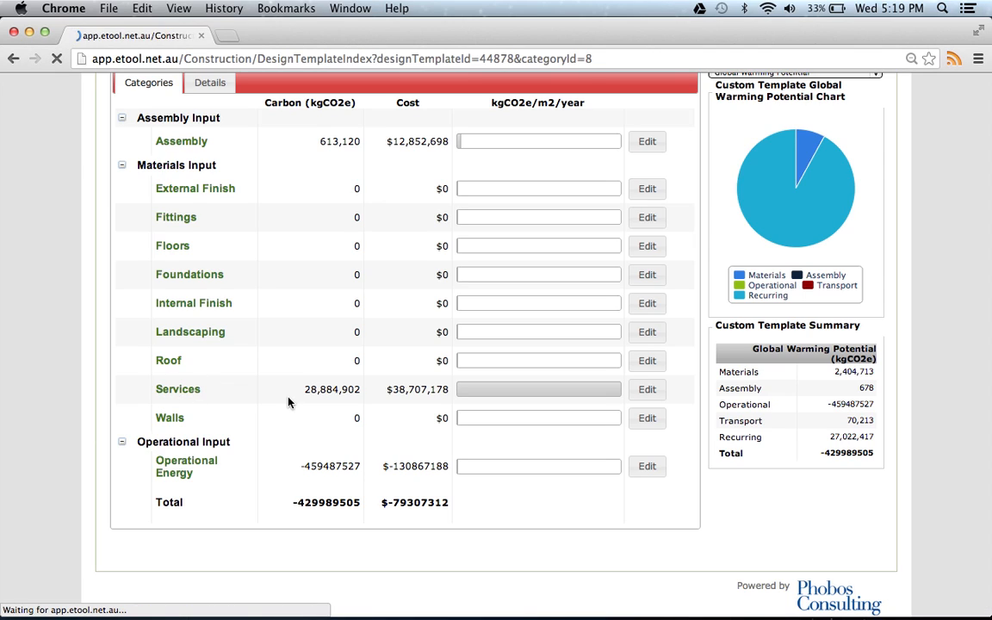
{"action": "scroll", "coordinate": [352, 406], "scroll_direction": "down", "scroll_amount": 1}
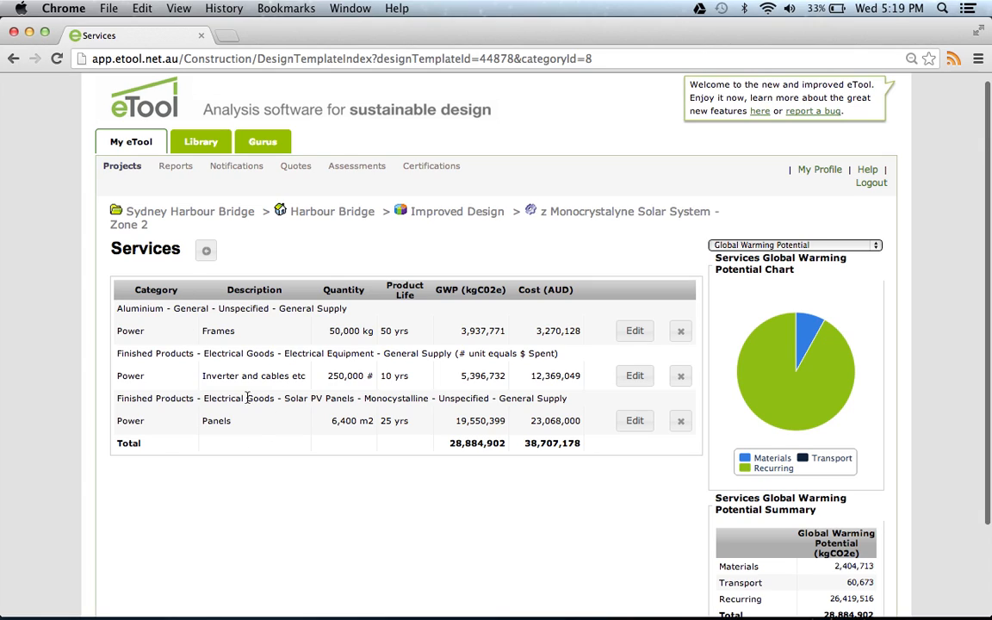
Inspect the solar template's Operational Energy entry for solar generation and return to check the template's carbon and cost totals
{"action": "left_click", "coordinate": [204, 251]}
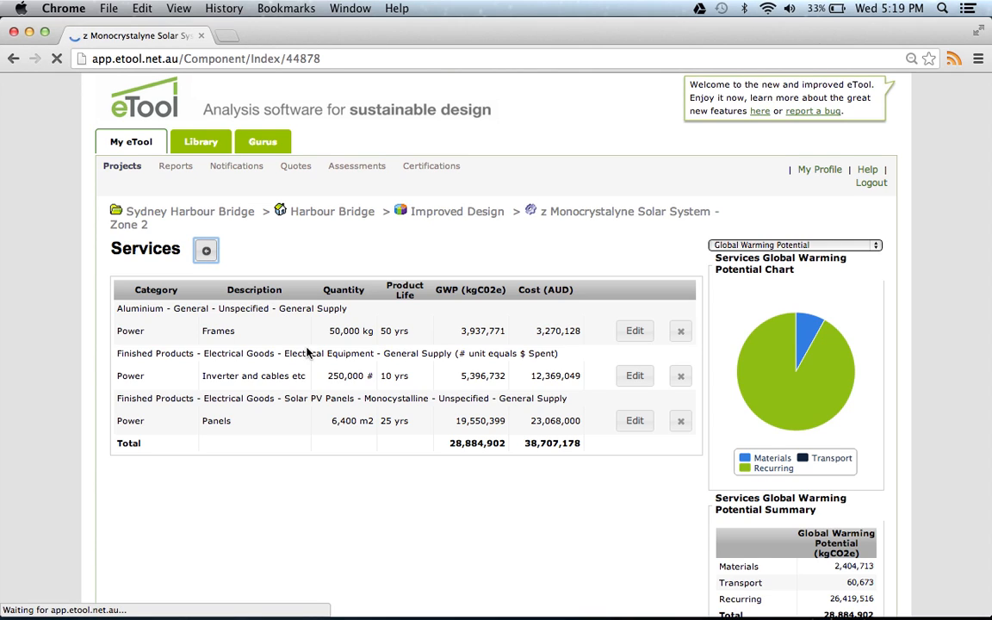
{"action": "scroll", "coordinate": [357, 450], "scroll_direction": "down", "scroll_amount": 3}
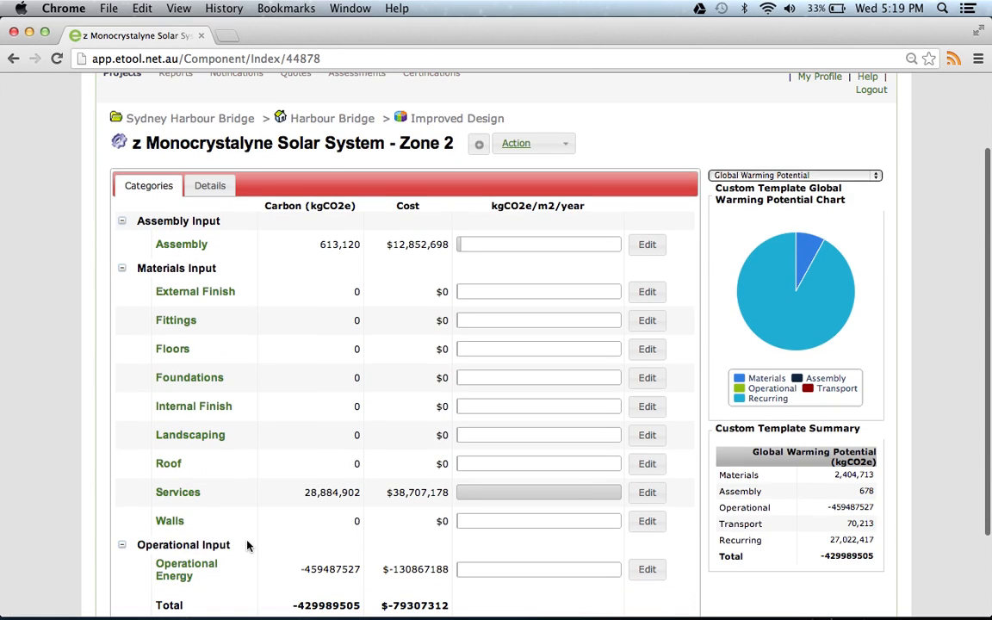
{"action": "left_click", "coordinate": [215, 567]}
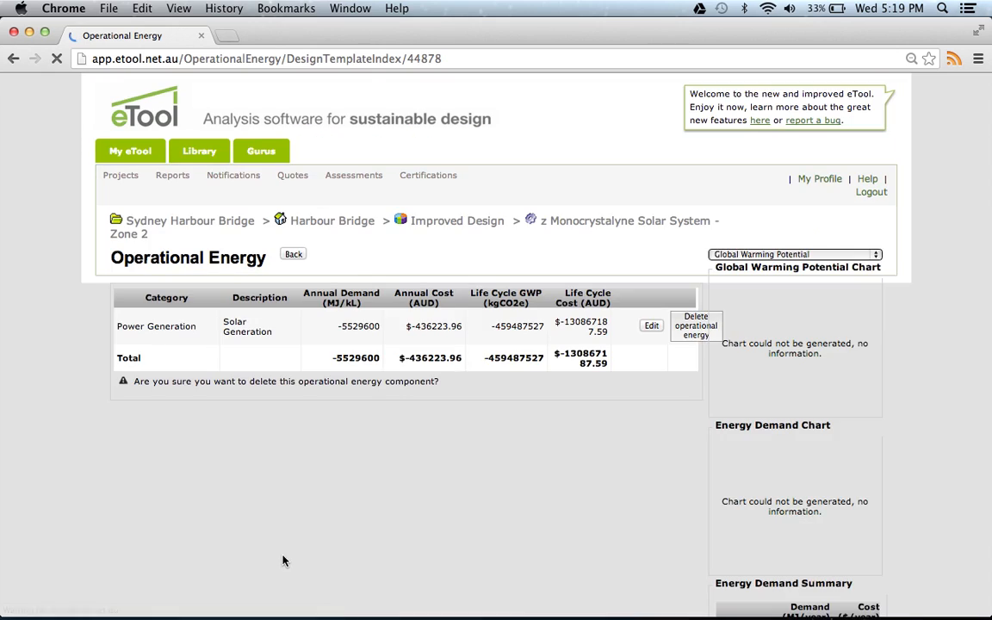
{"action": "scroll", "coordinate": [384, 487], "scroll_direction": "down", "scroll_amount": 2}
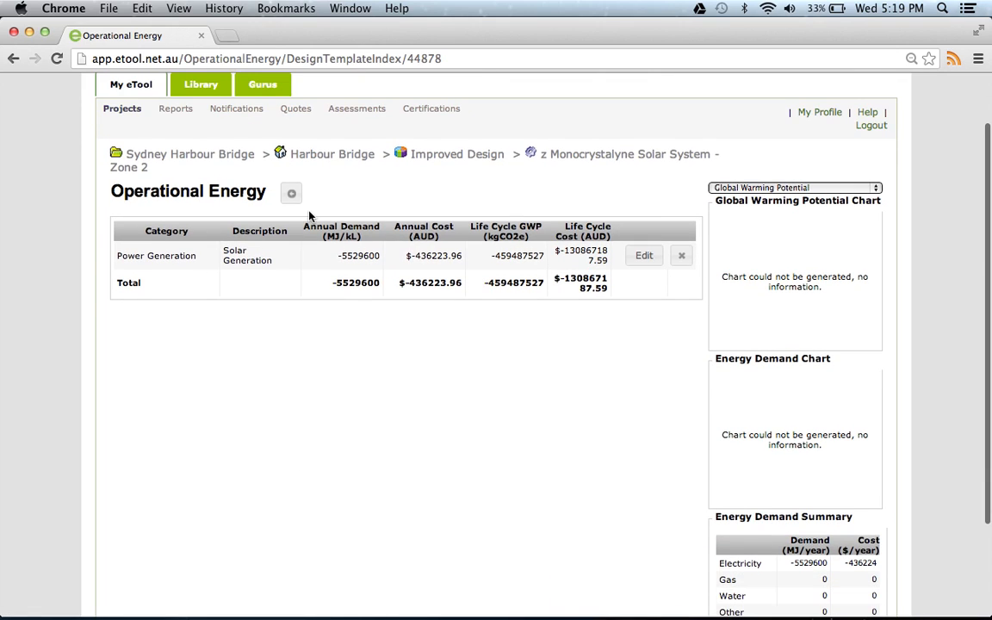
{"action": "left_click", "coordinate": [290, 195]}
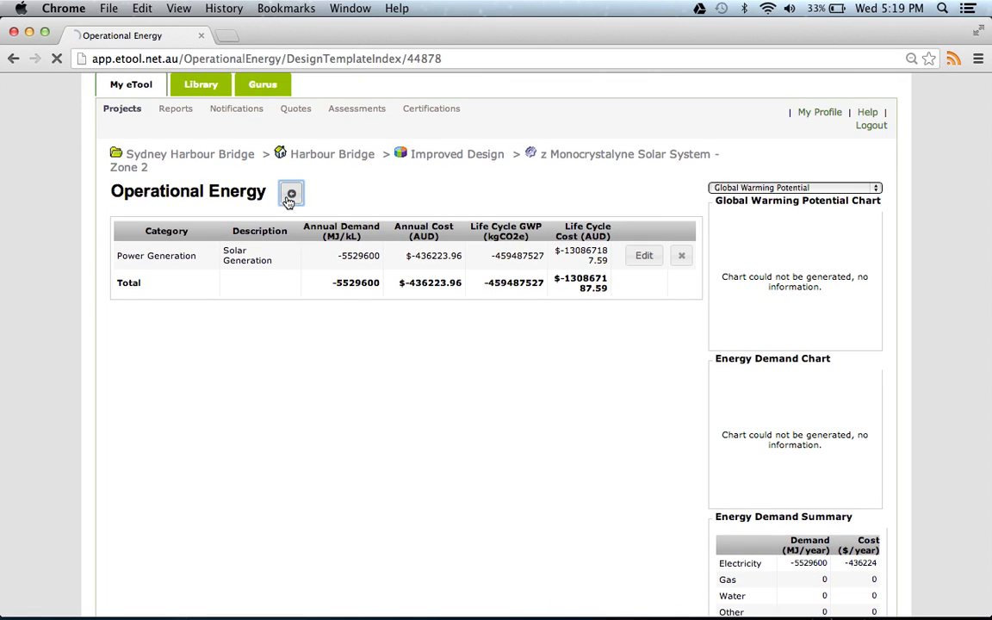
{"action": "scroll", "coordinate": [434, 473], "scroll_direction": "down", "scroll_amount": 4}
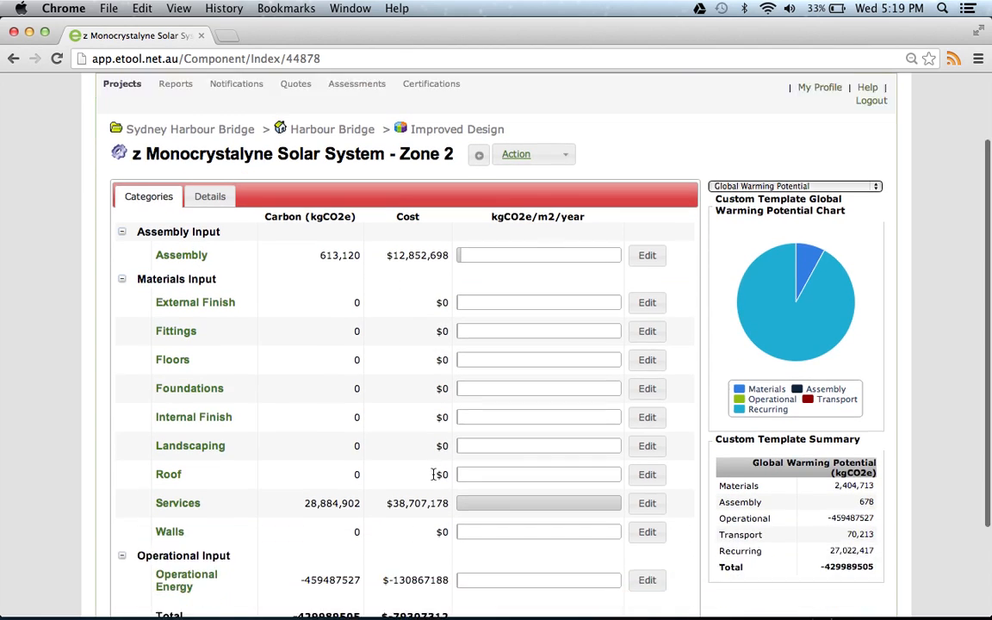
{"action": "scroll", "coordinate": [434, 479], "scroll_direction": "down", "scroll_amount": 1}
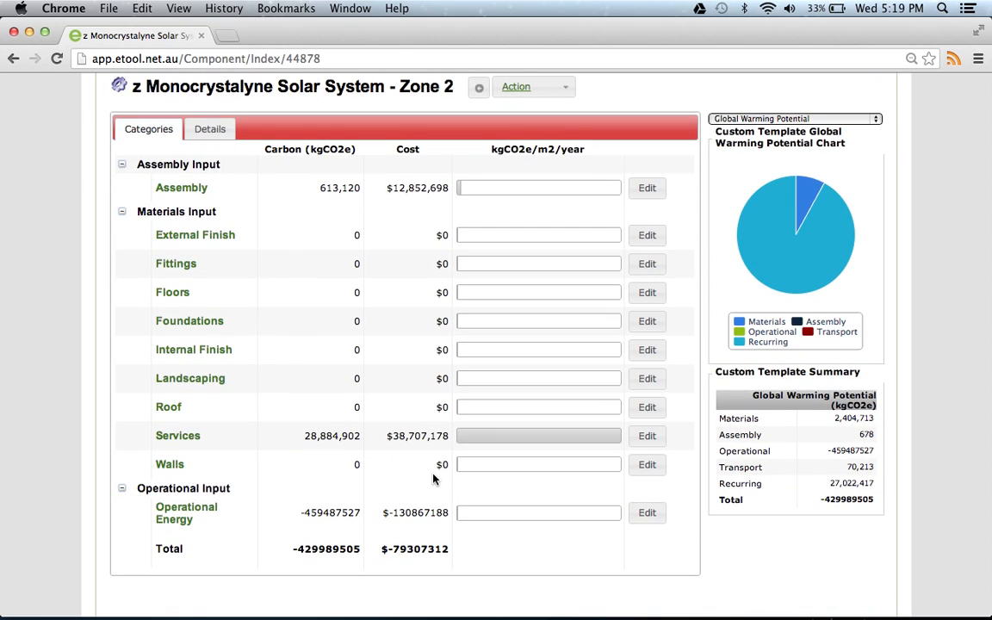
{"action": "scroll", "coordinate": [433, 478], "scroll_direction": "up", "scroll_amount": 2}
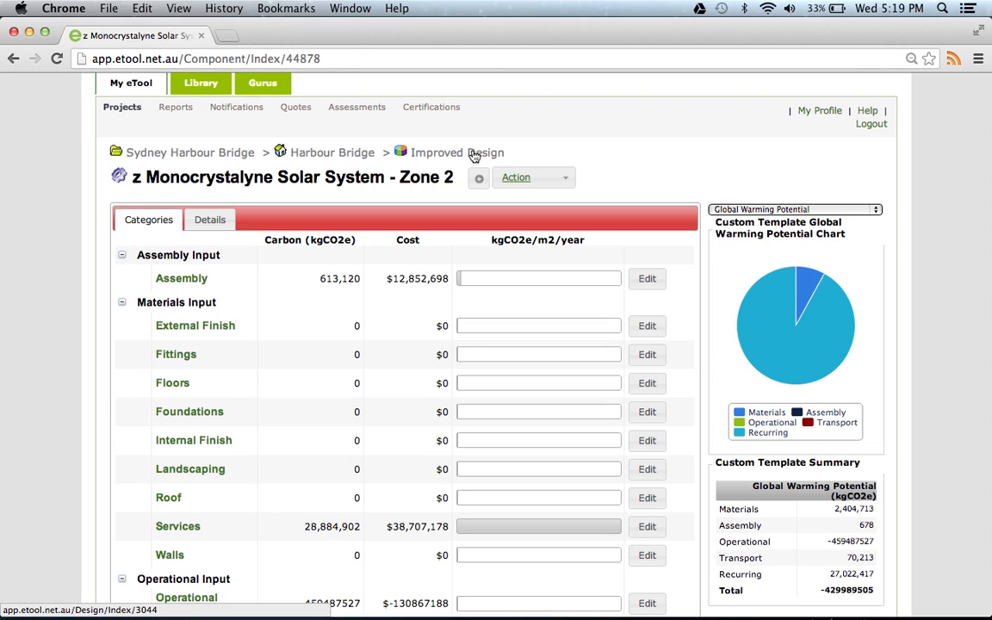
Go back to the Improved Design and examine its overall global warming potential and cost totals
{"action": "left_click", "coordinate": [474, 155]}
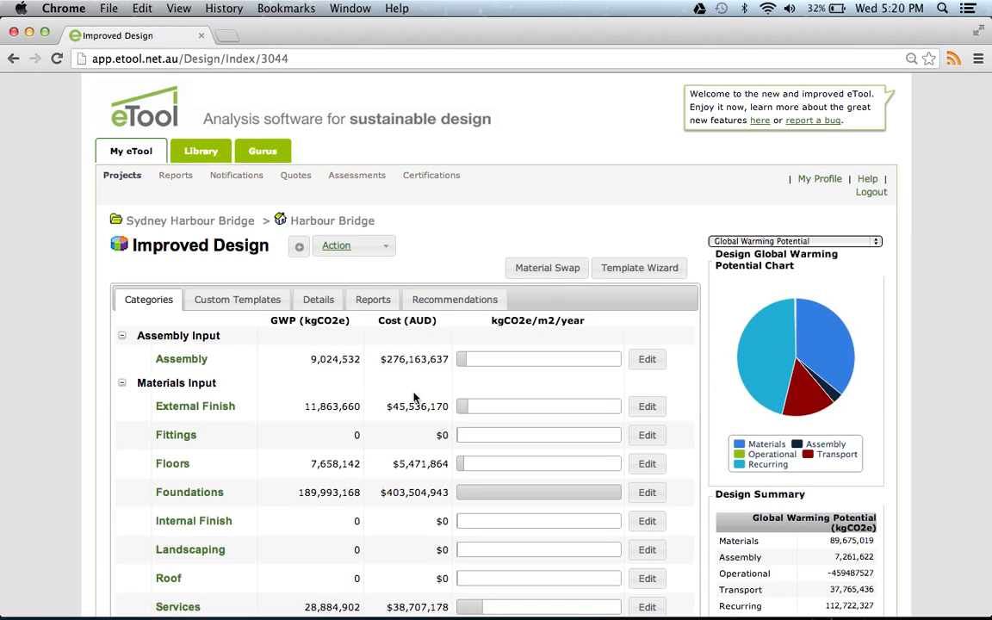
{"action": "scroll", "coordinate": [415, 398], "scroll_direction": "down", "scroll_amount": 5}
{"action": "scroll", "coordinate": [413, 398], "scroll_direction": "up", "scroll_amount": 1}
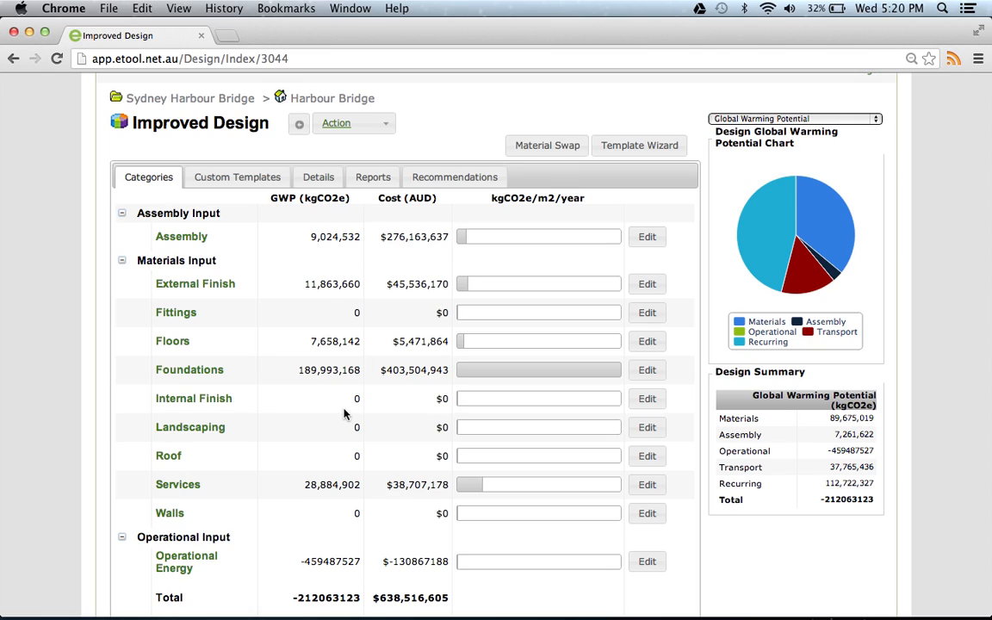
{"action": "scroll", "coordinate": [394, 448], "scroll_direction": "down", "scroll_amount": 1}
{"action": "scroll", "coordinate": [394, 447], "scroll_direction": "down", "scroll_amount": 1}
{"action": "scroll", "coordinate": [394, 447], "scroll_direction": "up", "scroll_amount": 1}
{"action": "scroll", "coordinate": [395, 448], "scroll_direction": "down", "scroll_amount": 1}
{"action": "scroll", "coordinate": [395, 448], "scroll_direction": "up", "scroll_amount": 5}
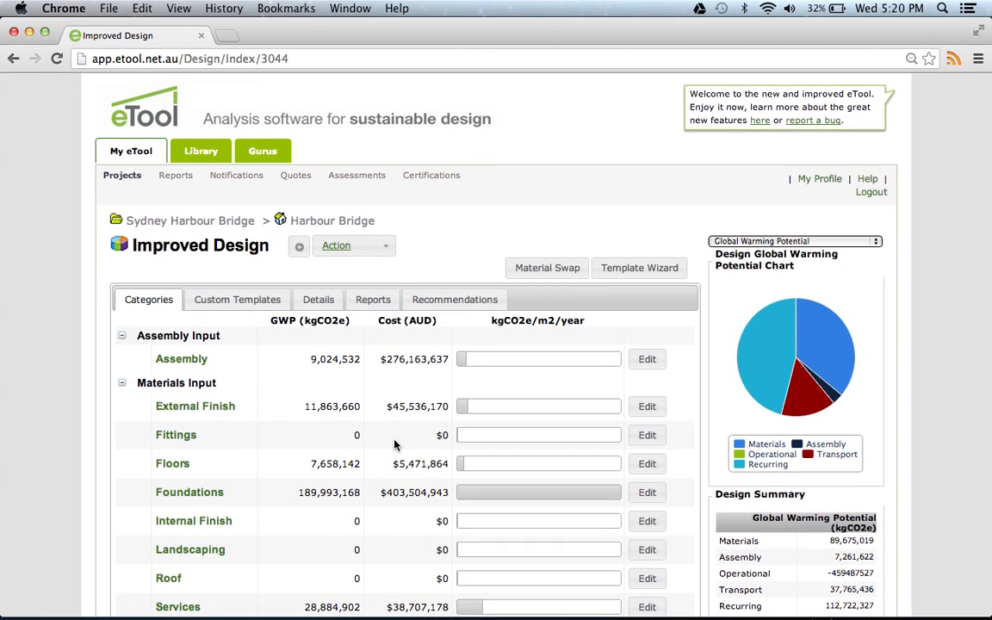
{"action": "mouse_move", "coordinate": [868, 612]}
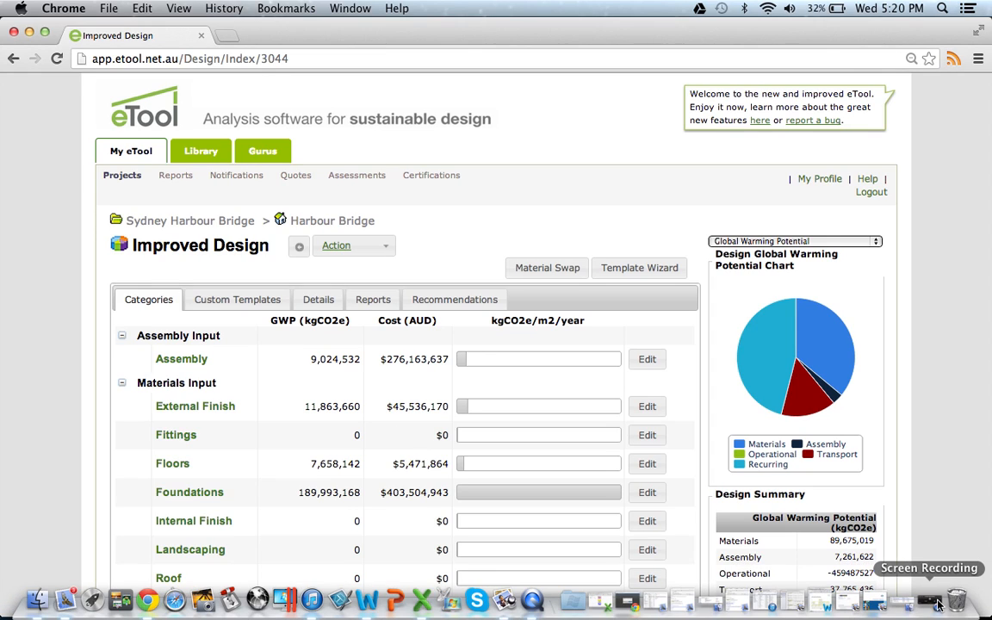
{"action": "left_click", "coordinate": [937, 607]}
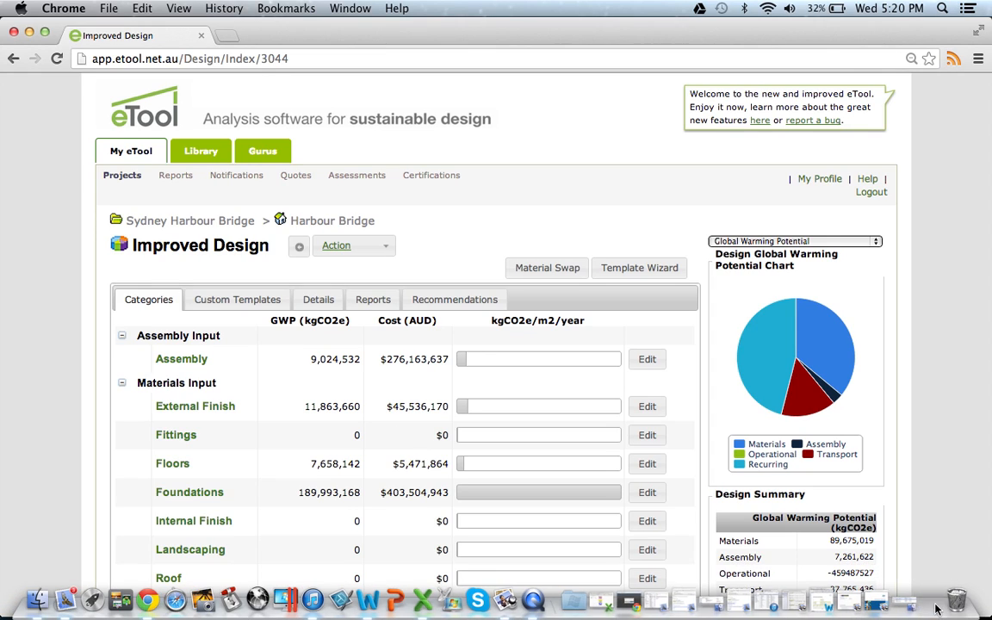